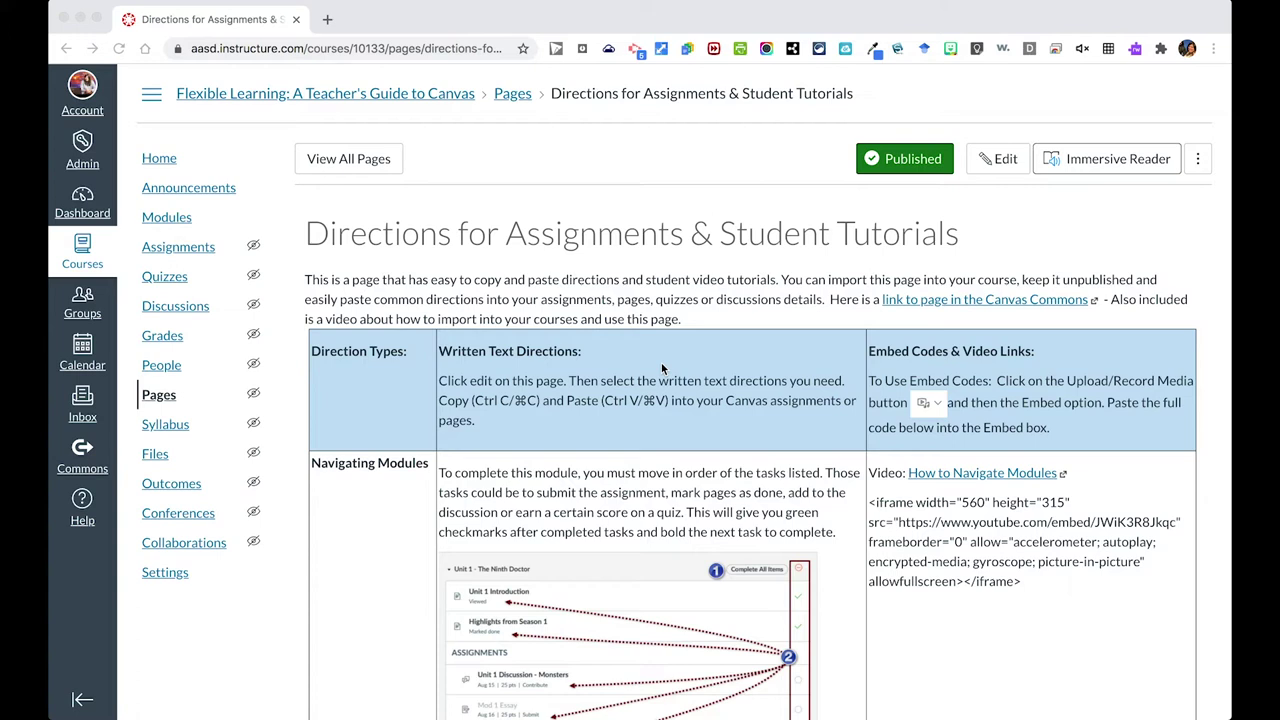
- Search Commons for 'student directions' and open the Directions for Assignments & Student Tutorials resource
{"action": "scroll", "coordinate": [661, 368], "scroll_direction": "down", "scroll_amount": 4}
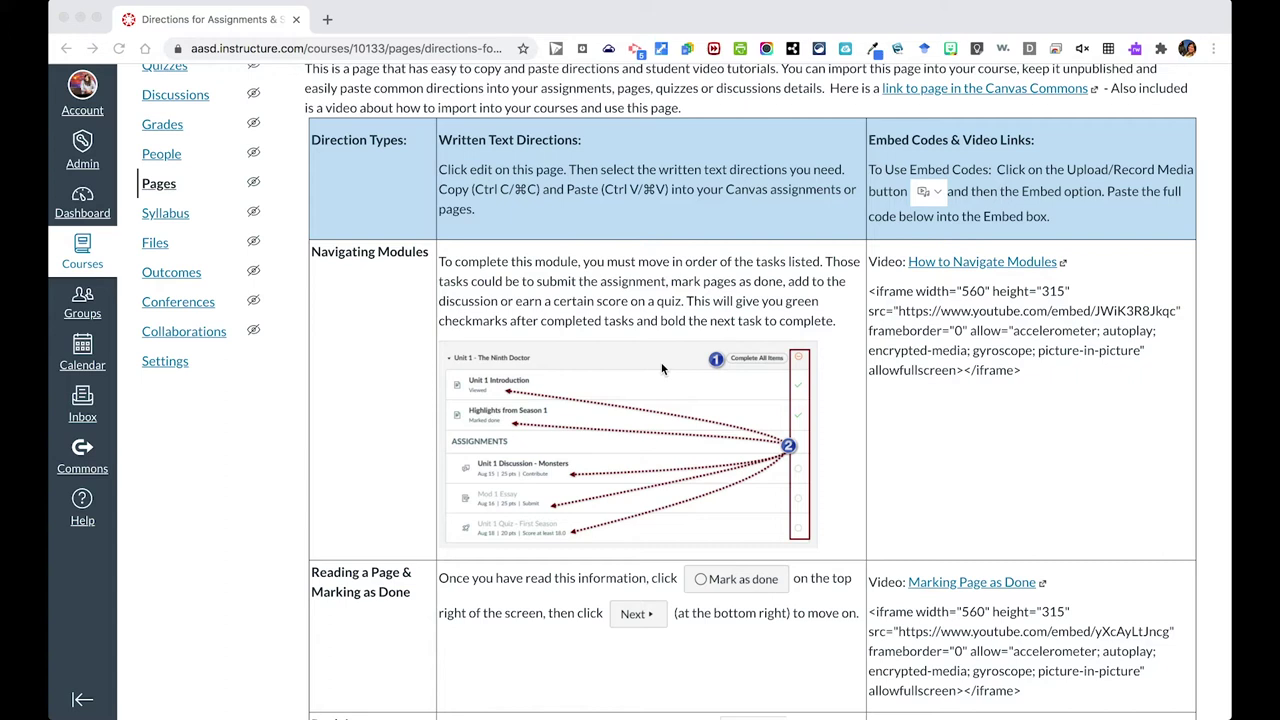
{"action": "scroll", "coordinate": [630, 237], "scroll_direction": "down", "scroll_amount": 6}
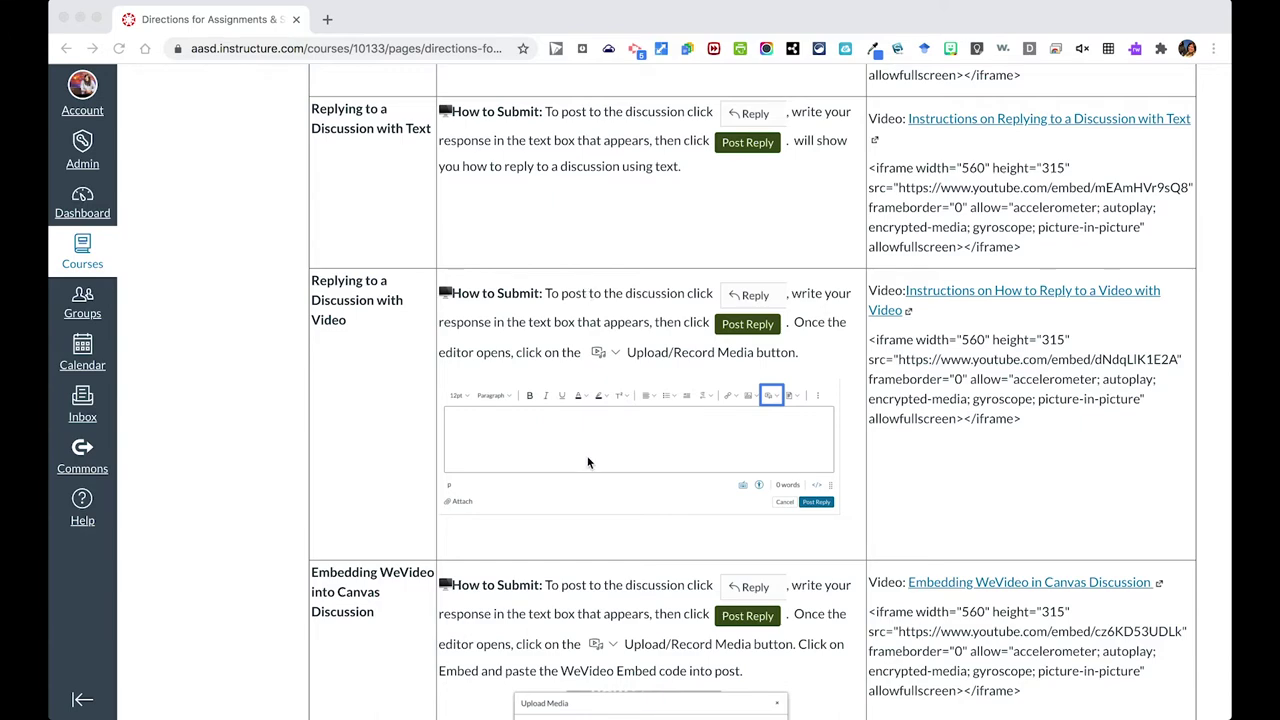
{"action": "scroll", "coordinate": [588, 462], "scroll_direction": "up", "scroll_amount": 10}
{"action": "scroll", "coordinate": [588, 462], "scroll_direction": "down", "scroll_amount": 1}
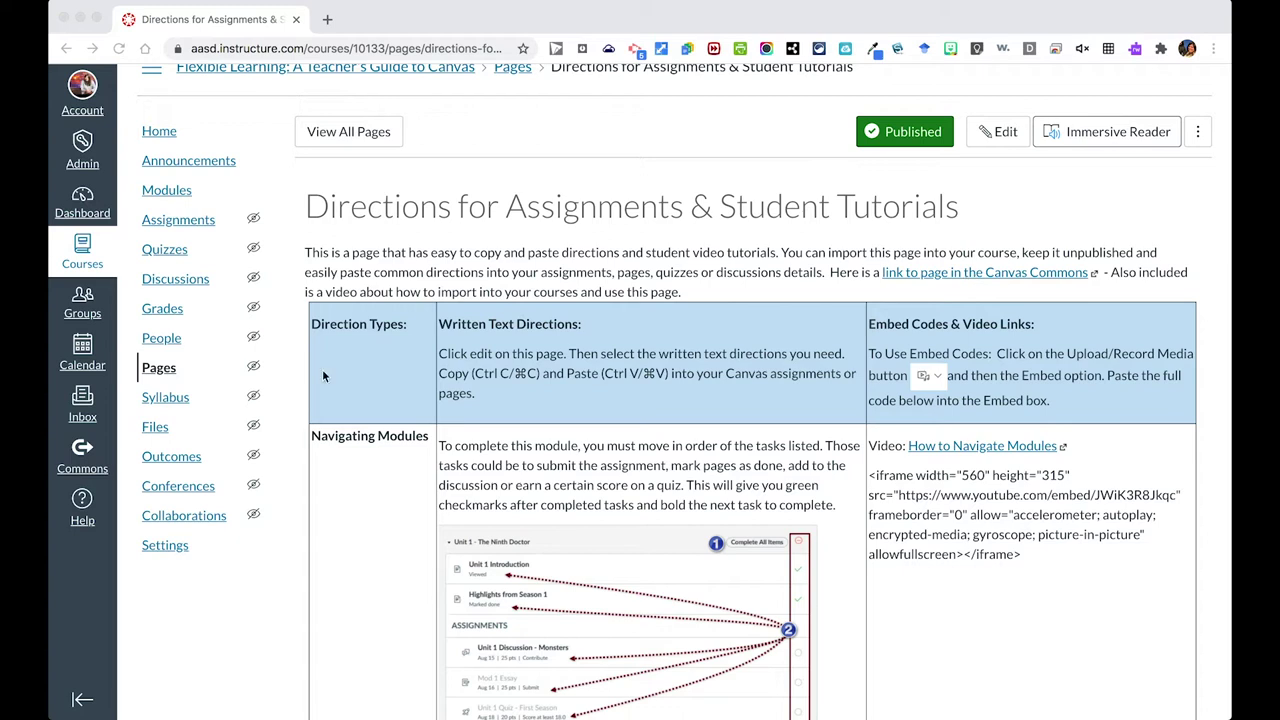
{"action": "left_click", "coordinate": [80, 460]}
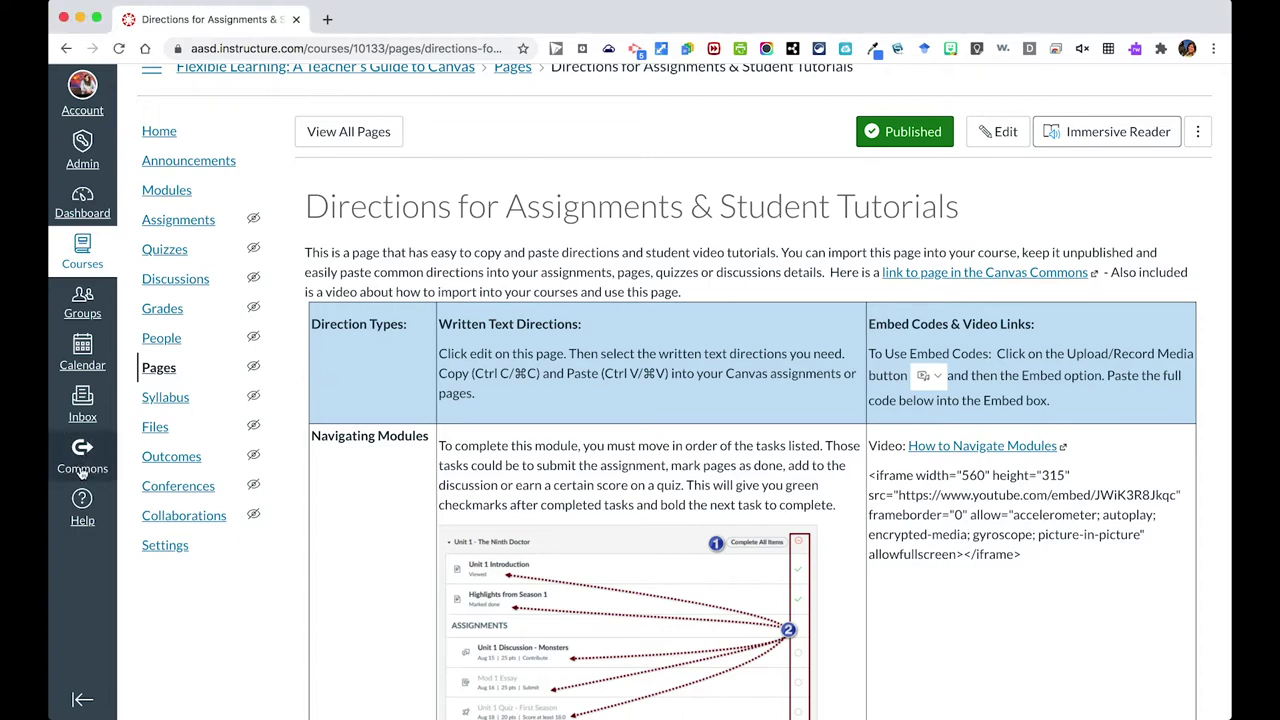
{"action": "left_click", "coordinate": [81, 467]}
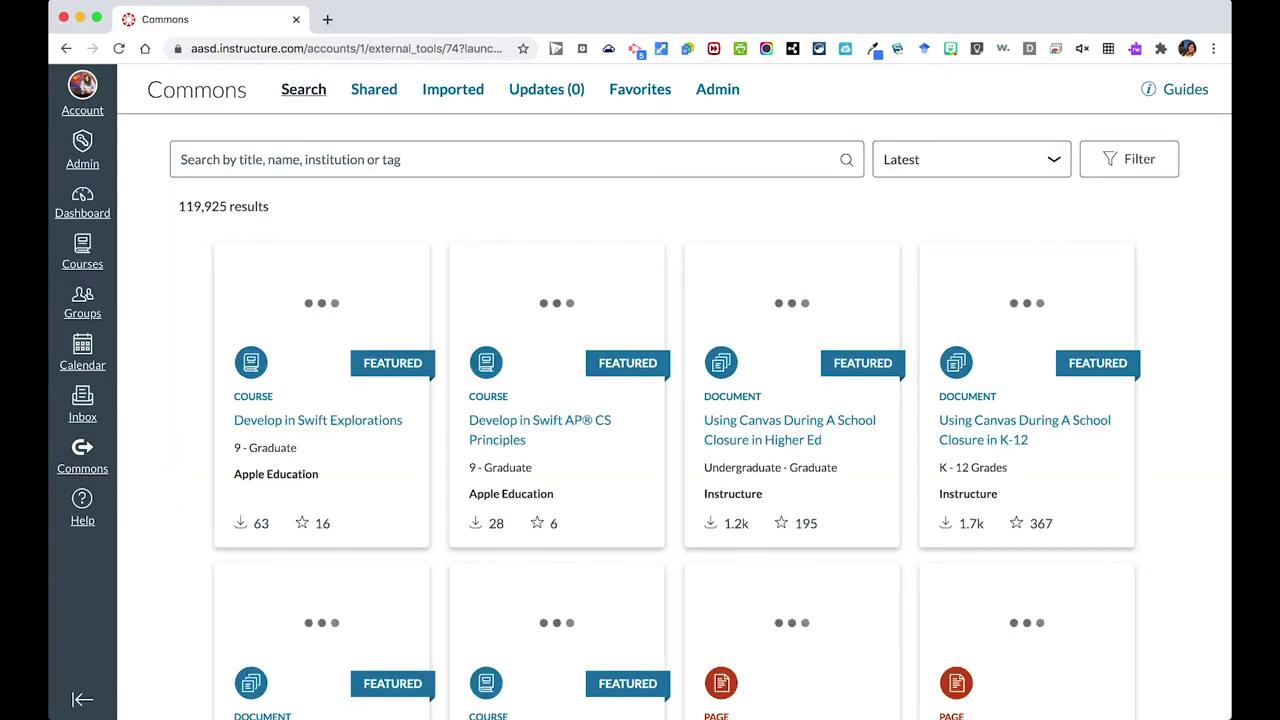
{"action": "left_click", "coordinate": [323, 161]}
{"action": "type", "text": "student di"}
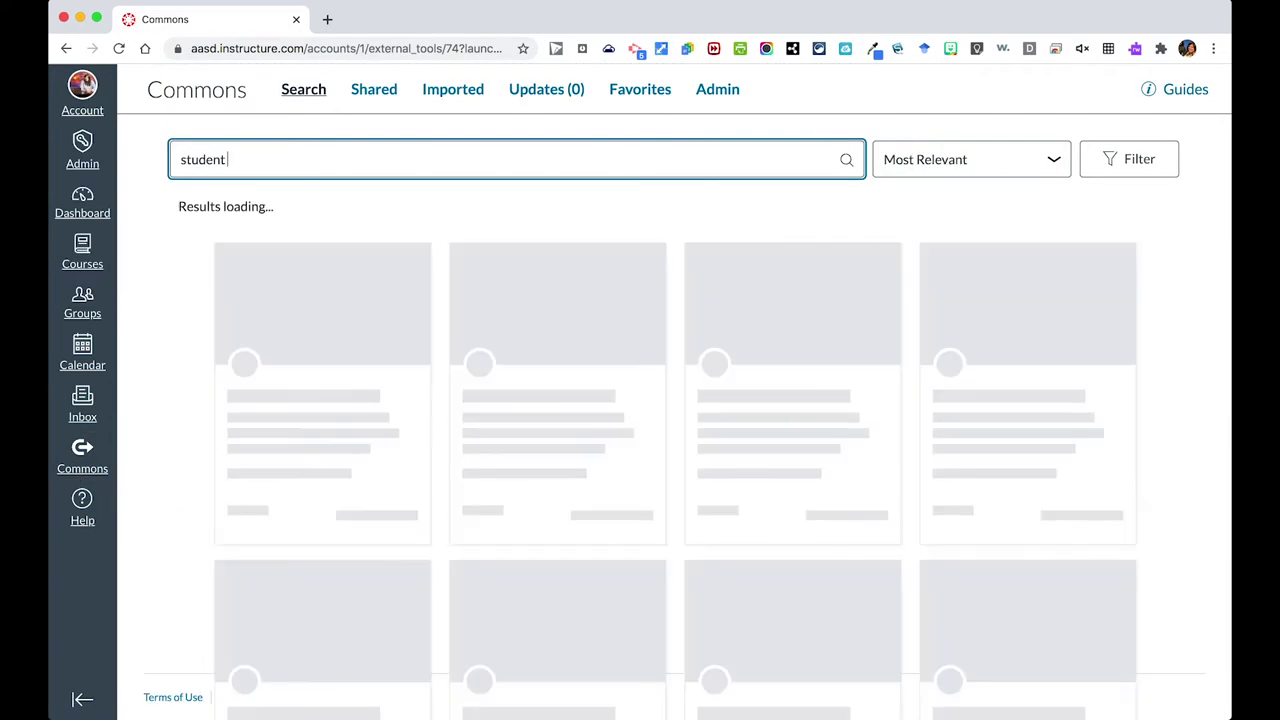
{"action": "type", "text": "rections"}
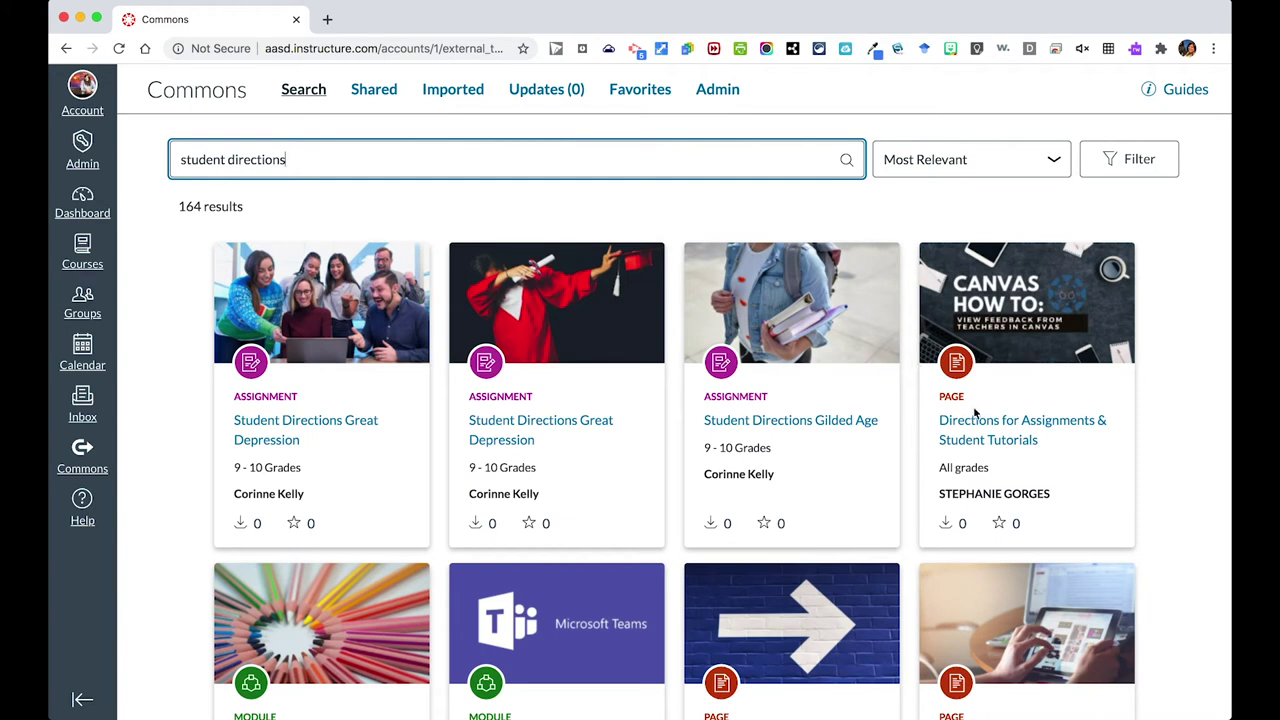
{"action": "left_click", "coordinate": [972, 428]}
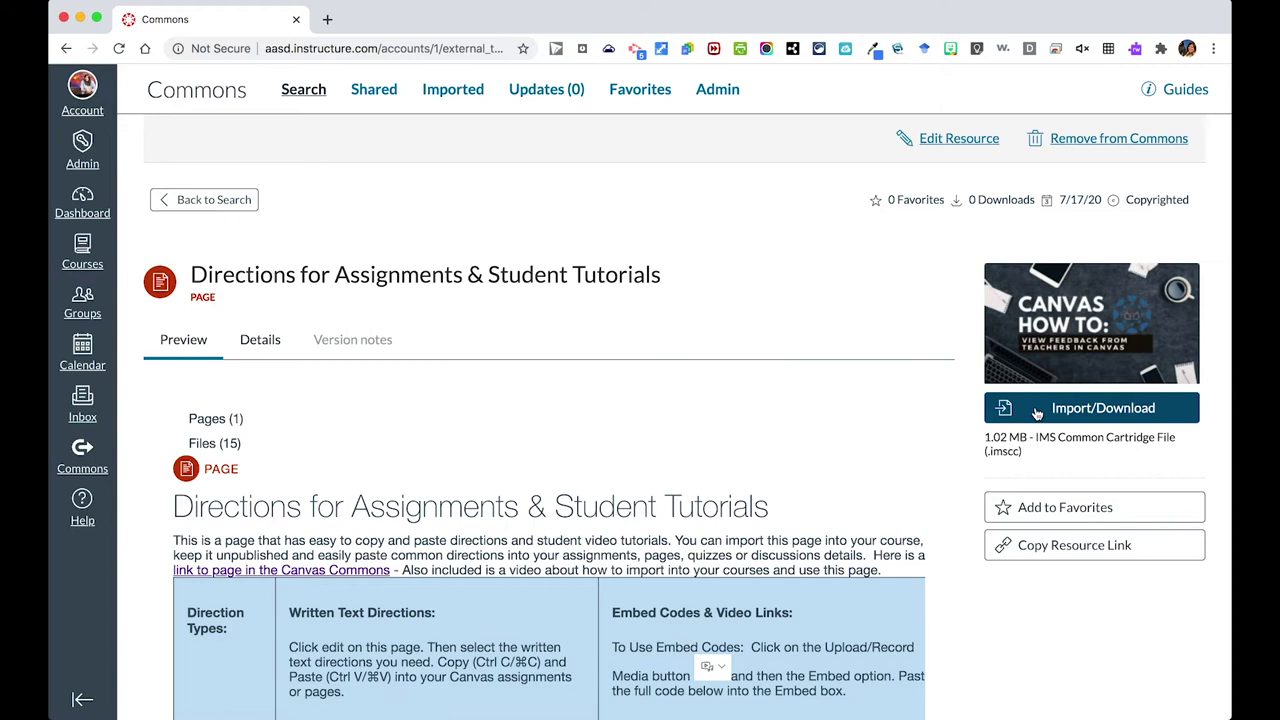
- Import the resource into the Sandbox course
{"action": "left_click", "coordinate": [1037, 410]}
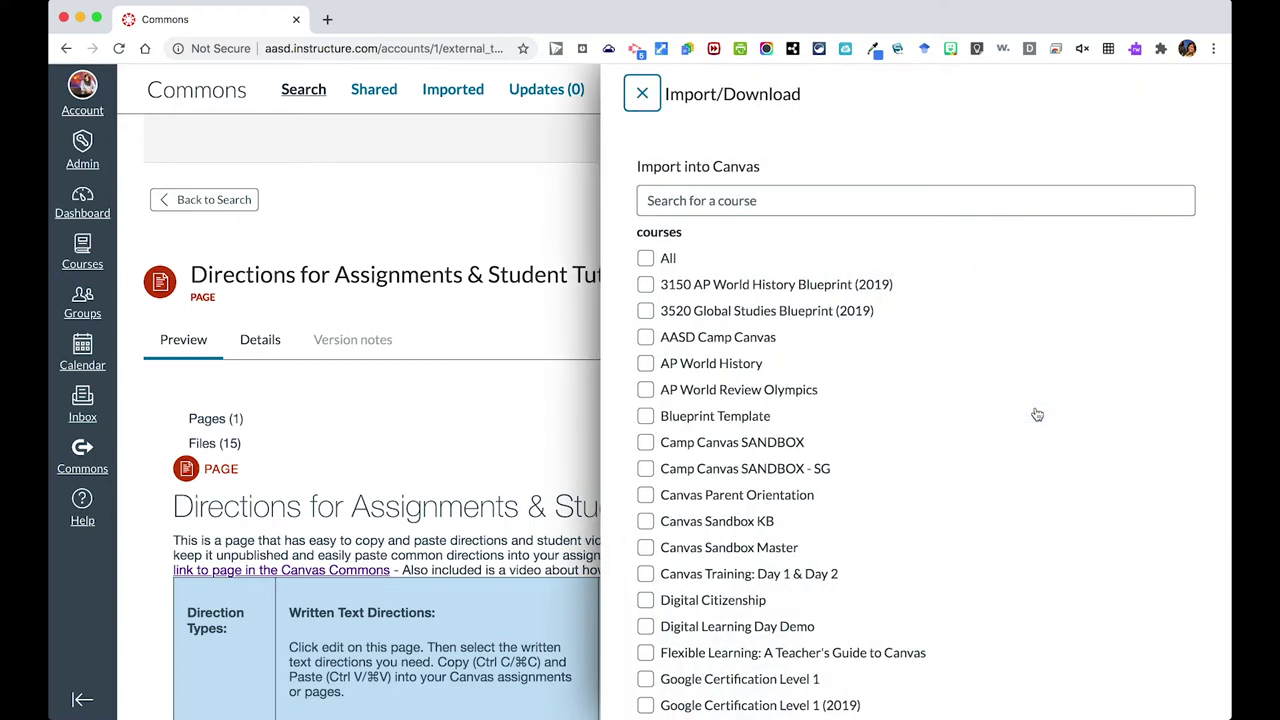
{"action": "scroll", "coordinate": [771, 310], "scroll_direction": "down", "scroll_amount": 3}
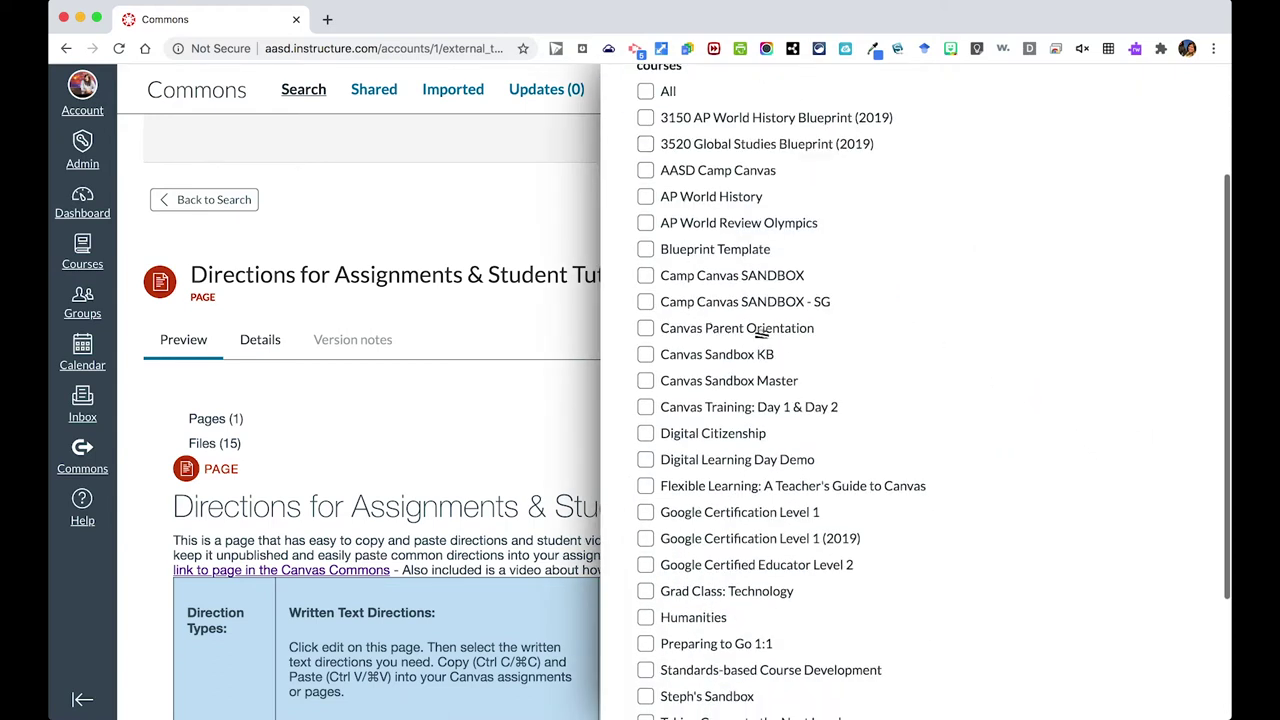
{"action": "scroll", "coordinate": [715, 412], "scroll_direction": "down", "scroll_amount": 1}
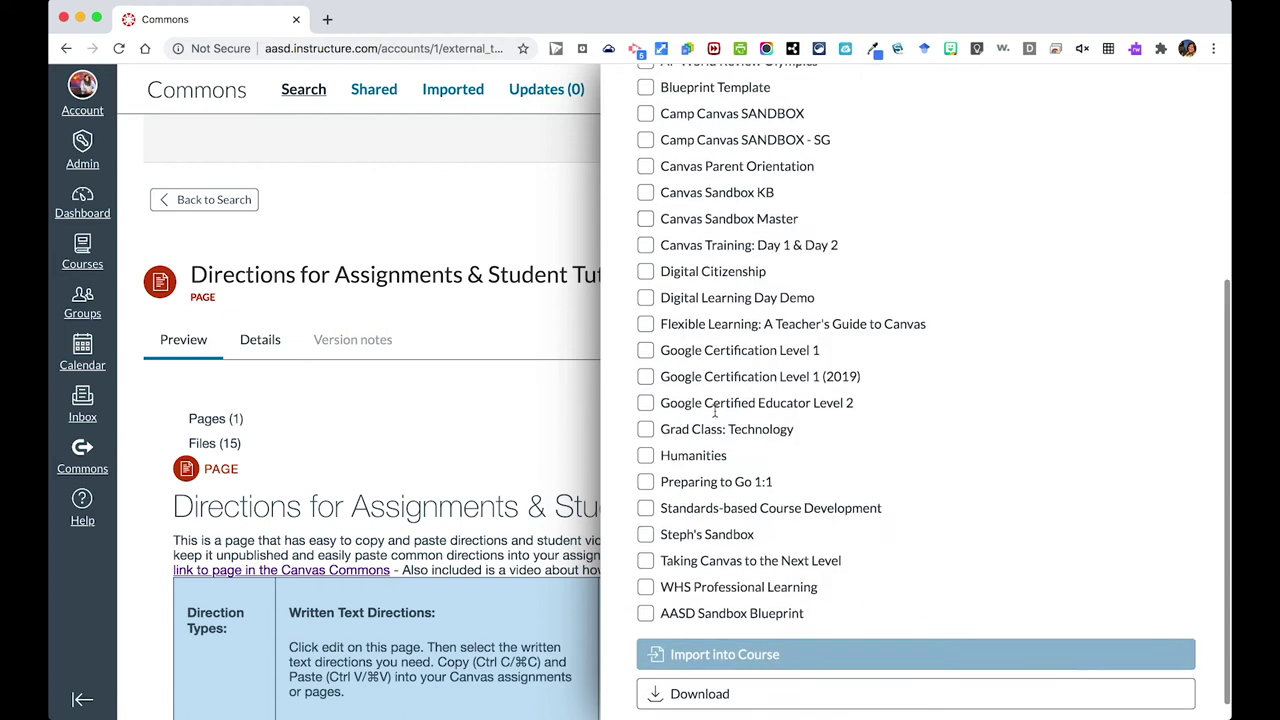
{"action": "left_click", "coordinate": [647, 534]}
{"action": "left_click", "coordinate": [745, 655]}
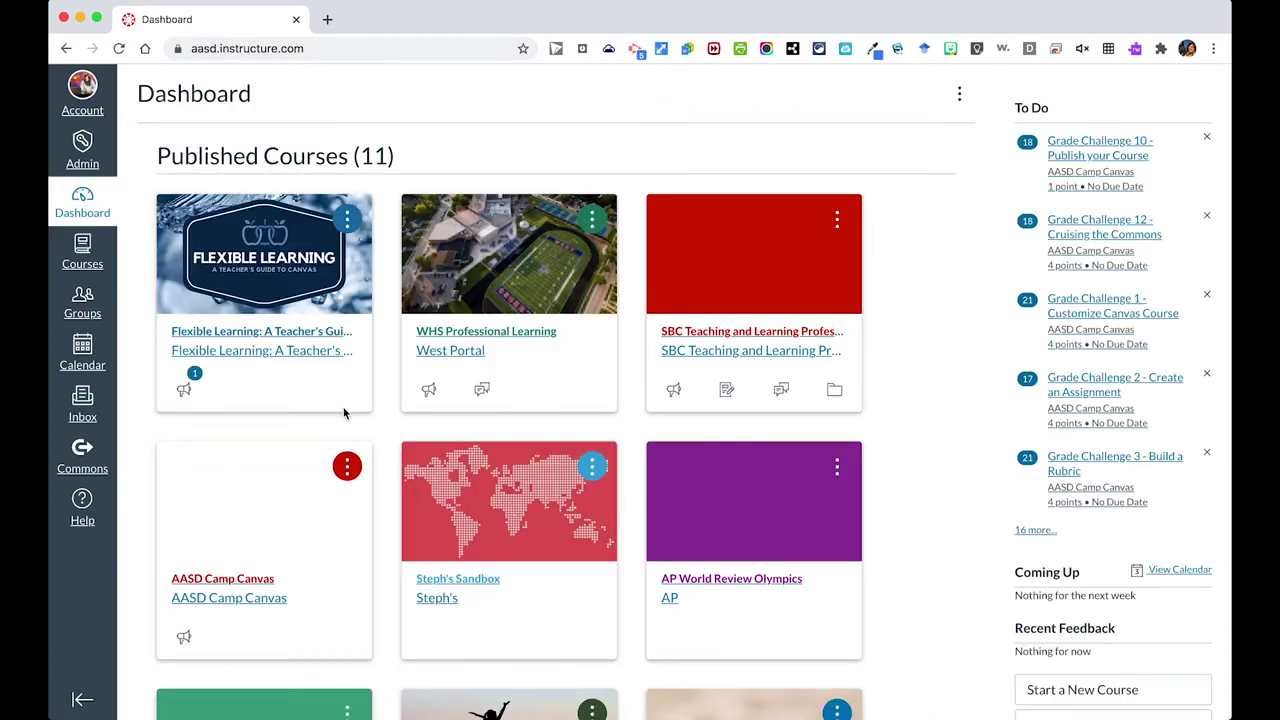
- Open 'Directions for Assignments & Student Tutorials-2' from the Sandbox course's pages for editing
{"action": "left_click", "coordinate": [458, 585]}
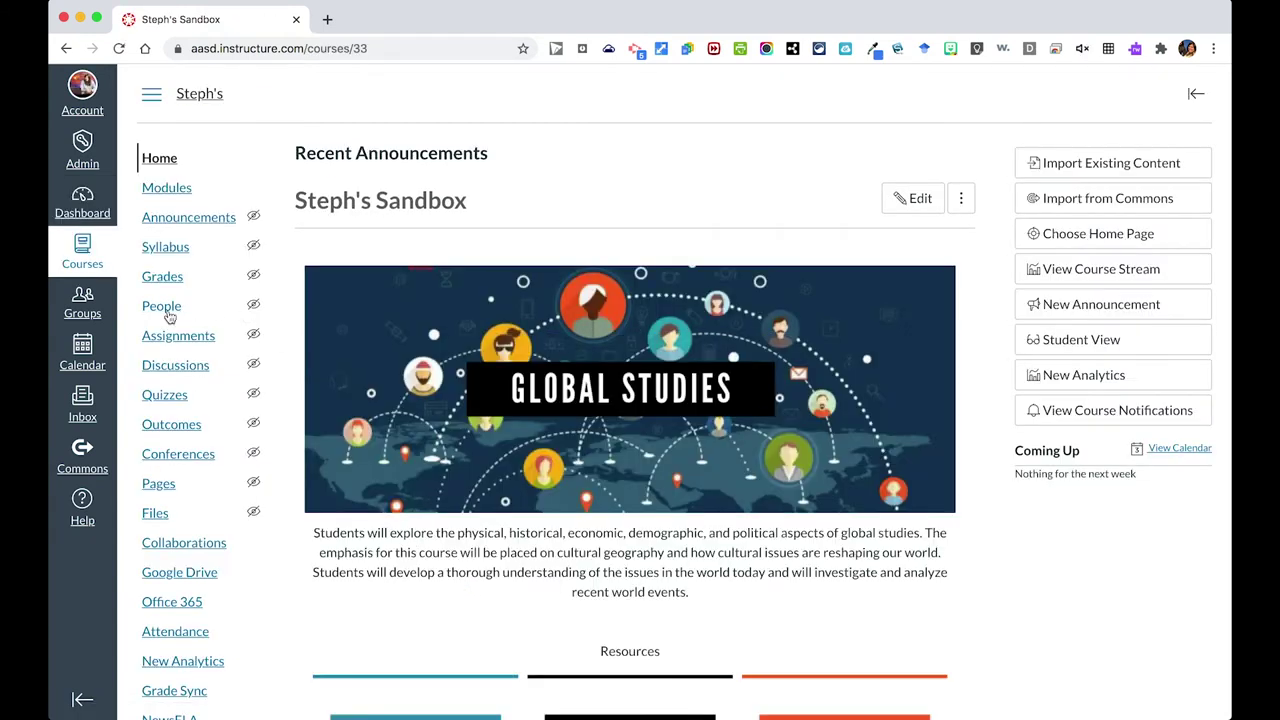
{"action": "left_click", "coordinate": [159, 484]}
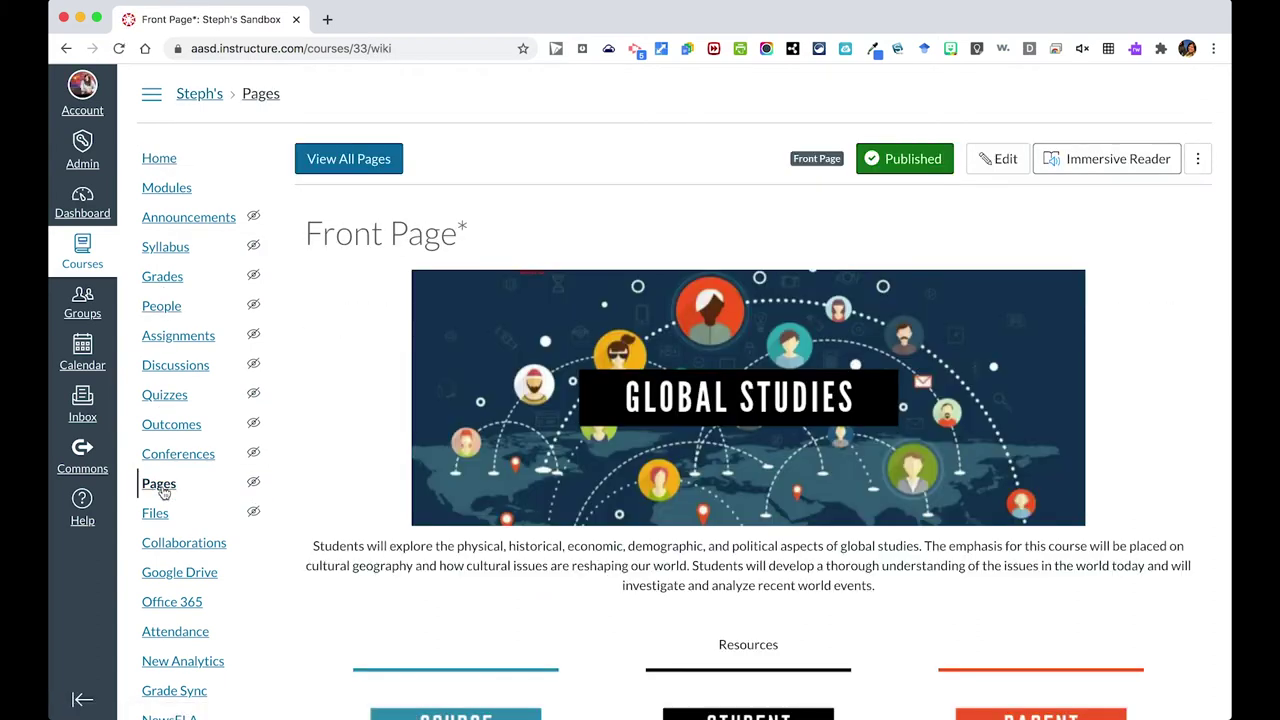
{"action": "left_click", "coordinate": [345, 162]}
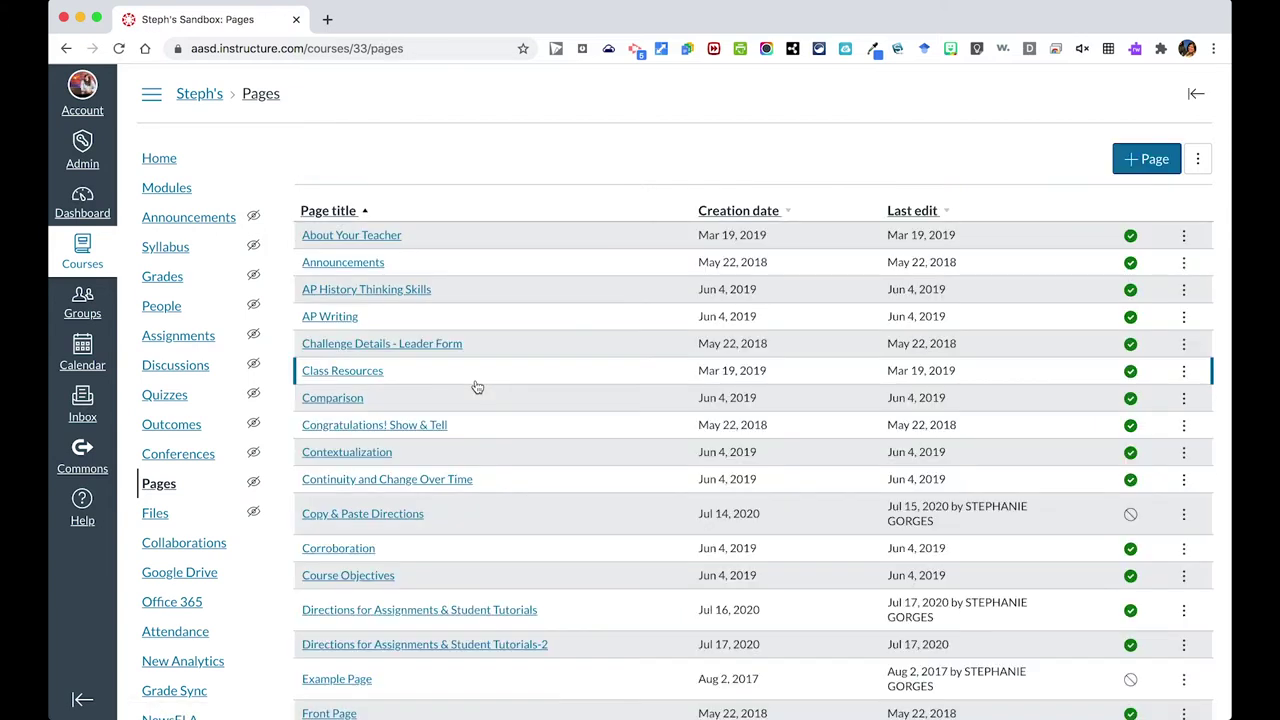
{"action": "scroll", "coordinate": [477, 387], "scroll_direction": "down", "scroll_amount": 3}
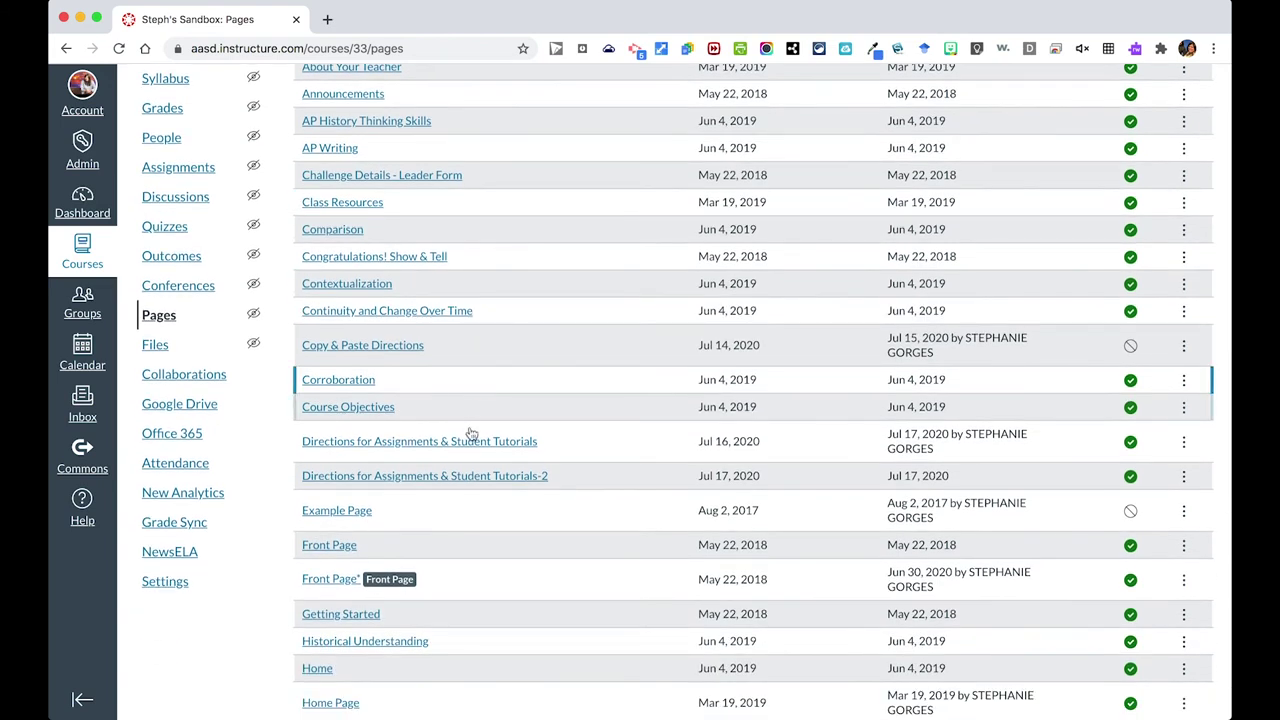
{"action": "left_click", "coordinate": [487, 477]}
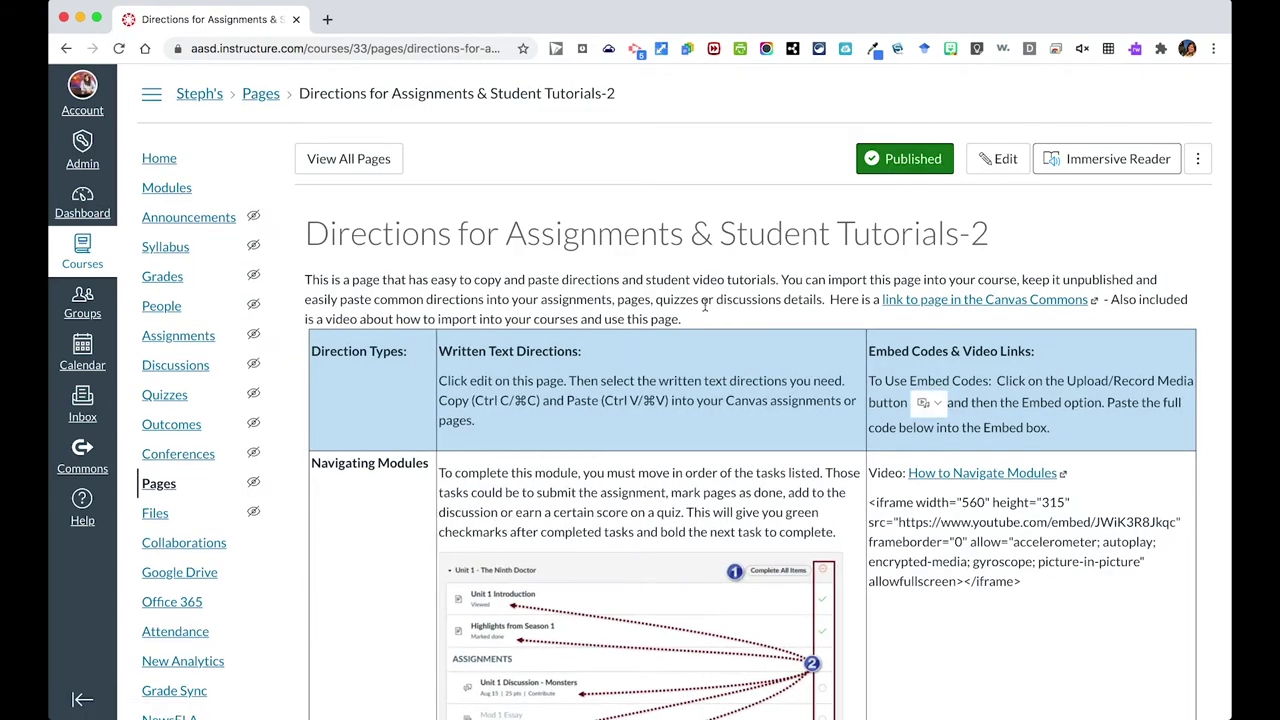
{"action": "scroll", "coordinate": [705, 305], "scroll_direction": "down", "scroll_amount": 1}
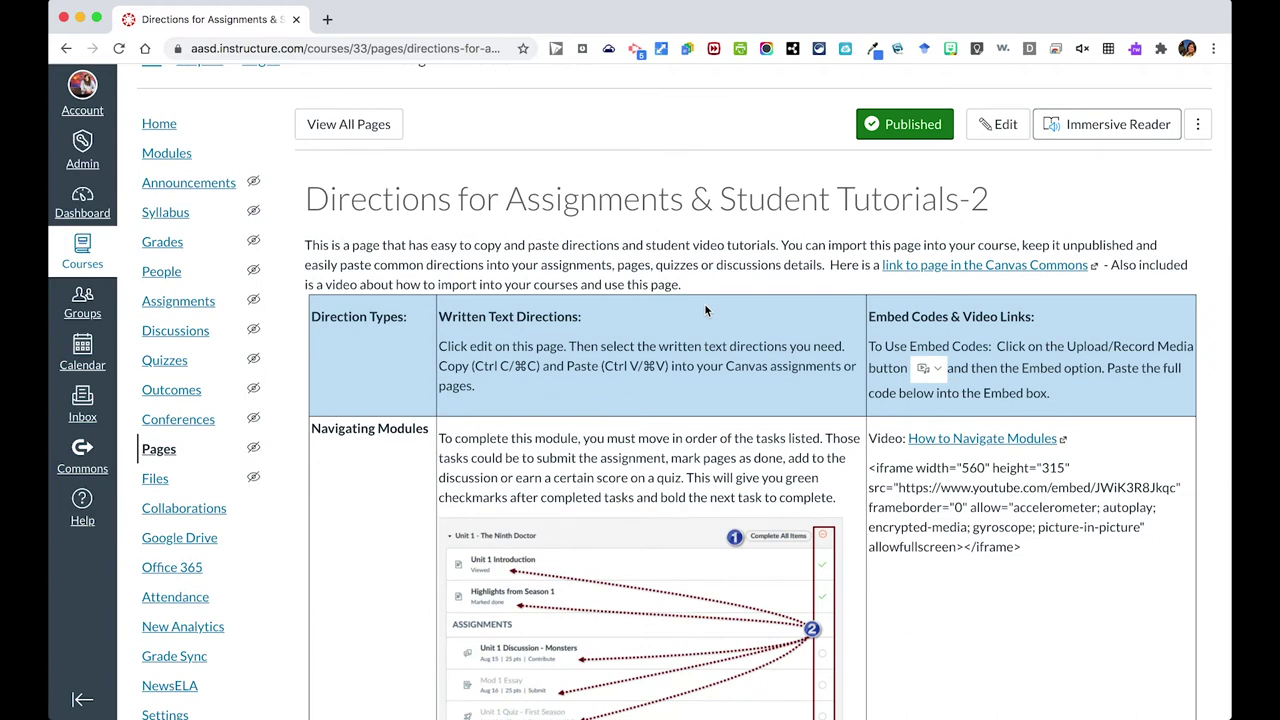
{"action": "left_click", "coordinate": [996, 125]}
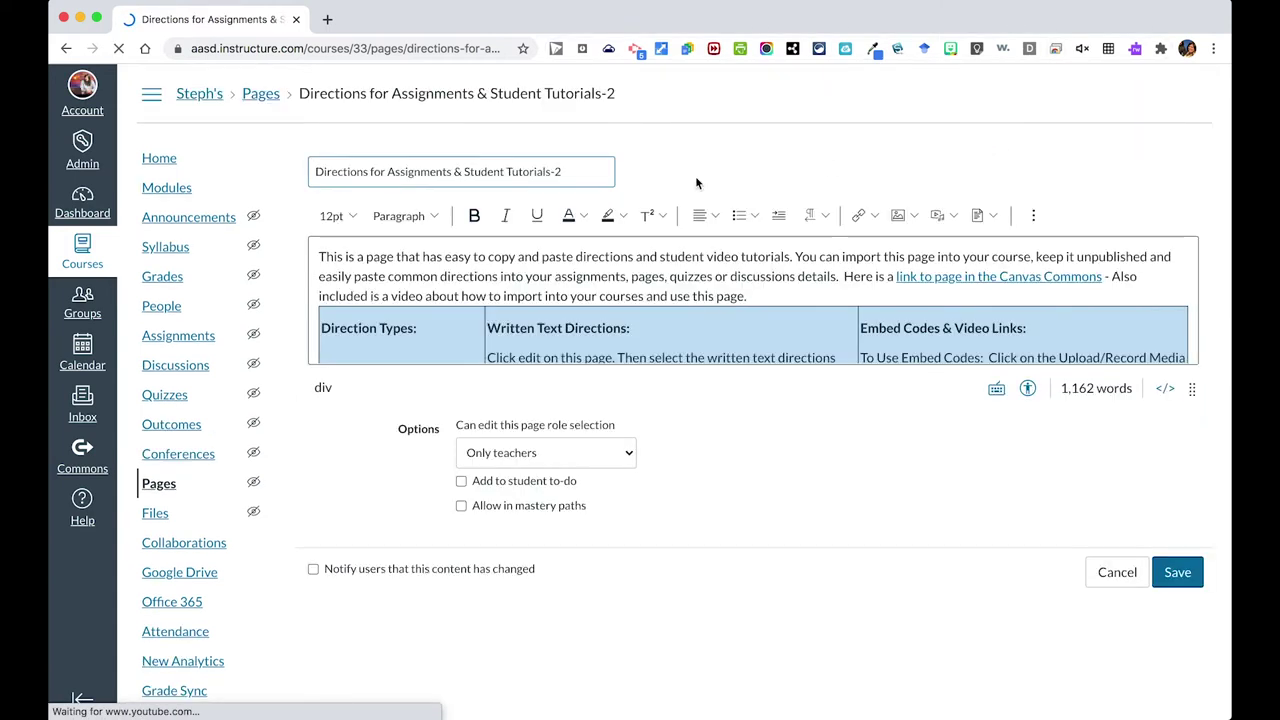
- Copy the How to Submit paragraph from the Replying to a Discussion with Video row
{"action": "scroll", "coordinate": [598, 276], "scroll_direction": "down", "scroll_amount": 5}
{"action": "scroll", "coordinate": [598, 276], "scroll_direction": "down", "scroll_amount": 5}
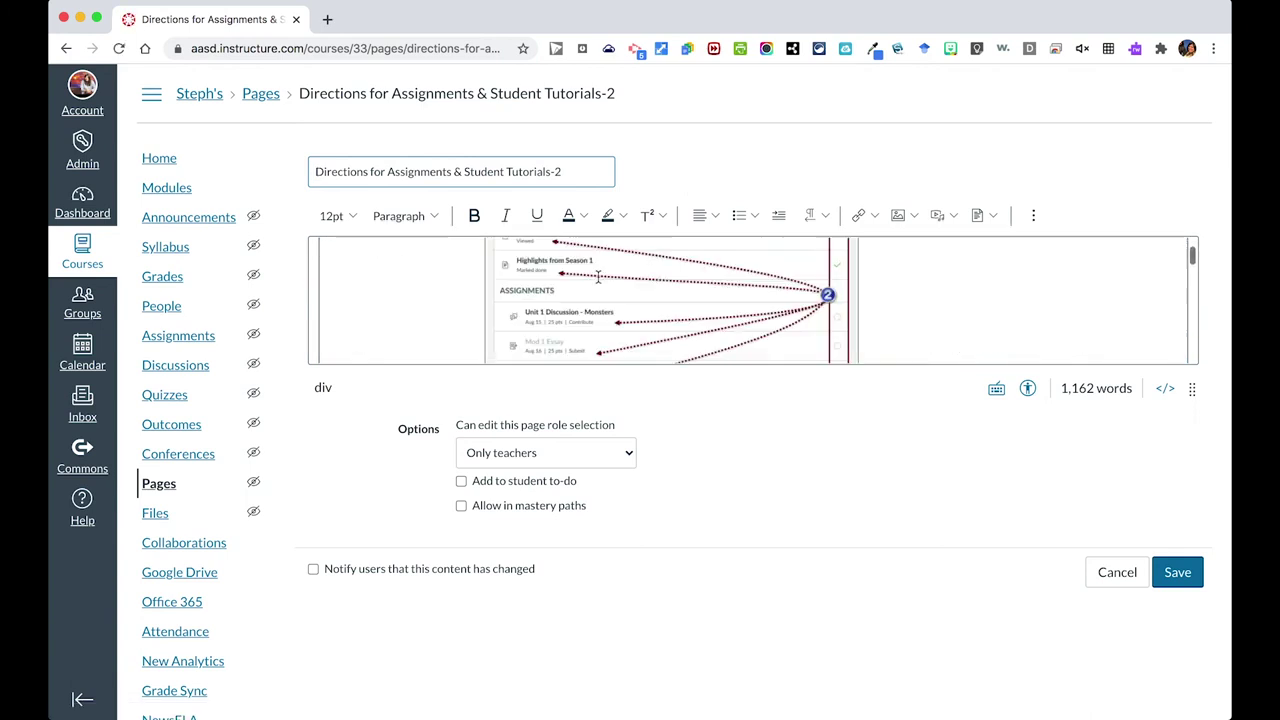
{"action": "scroll", "coordinate": [598, 276], "scroll_direction": "down", "scroll_amount": 5}
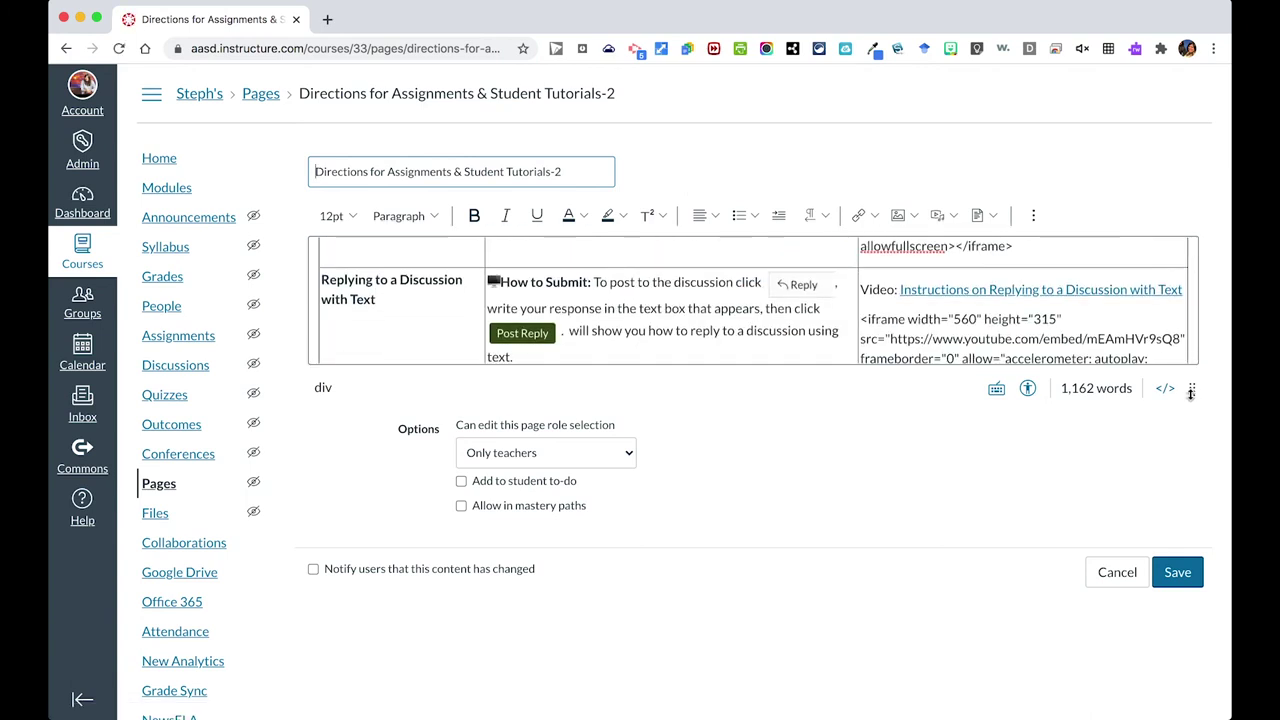
{"action": "left_click_drag", "start_coordinate": [1191, 388], "coordinate": [1191, 685]}
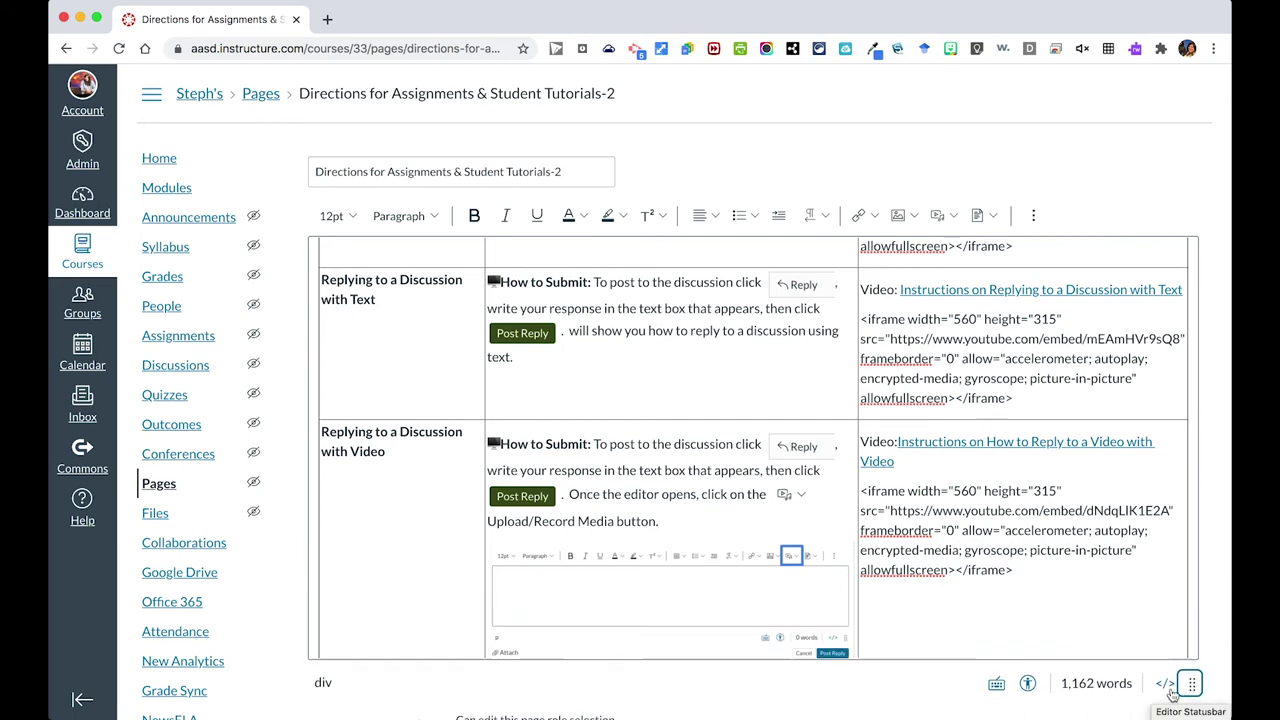
{"action": "left_click", "coordinate": [488, 440]}
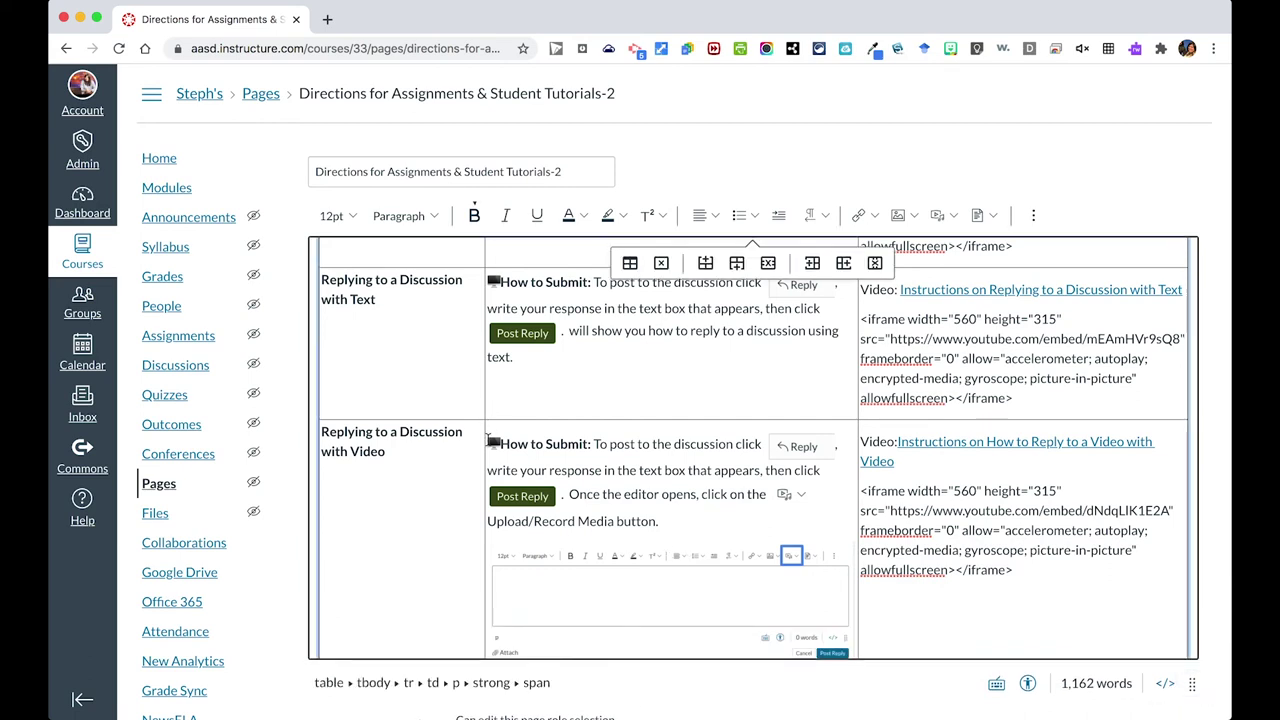
{"action": "scroll", "coordinate": [638, 472], "scroll_direction": "down", "scroll_amount": 2}
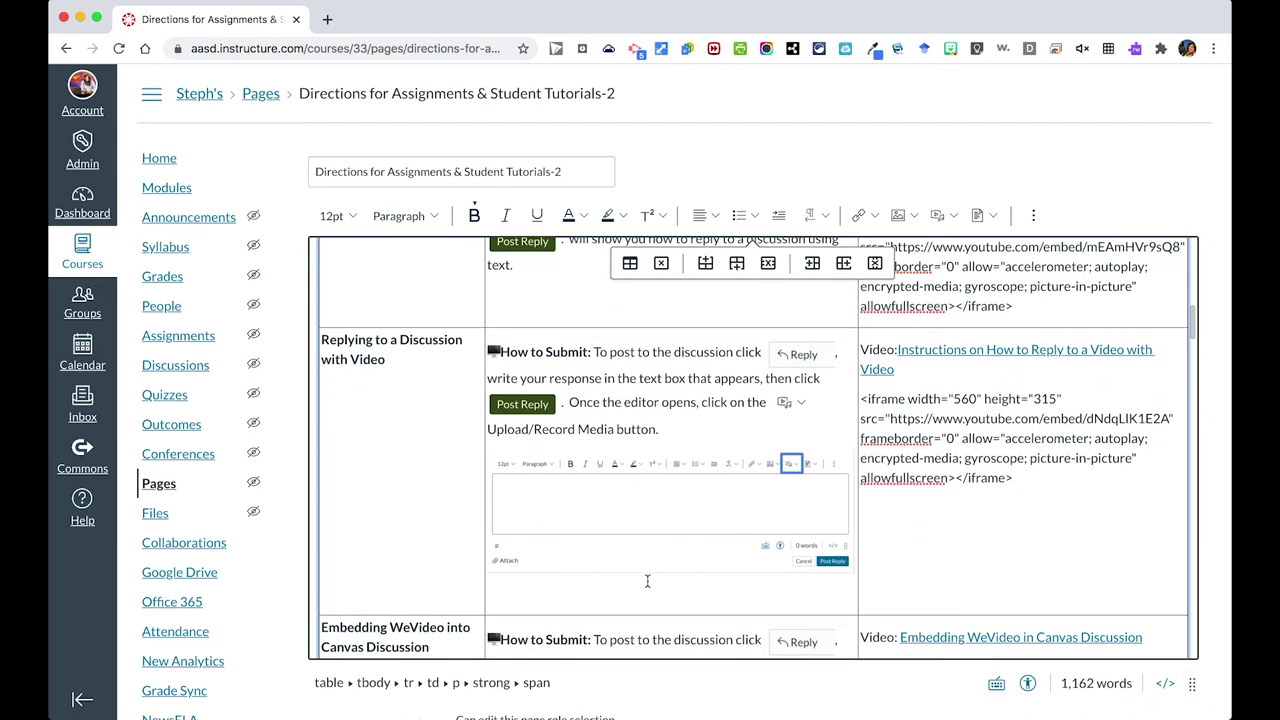
{"action": "triple_click", "coordinate": [647, 590]}
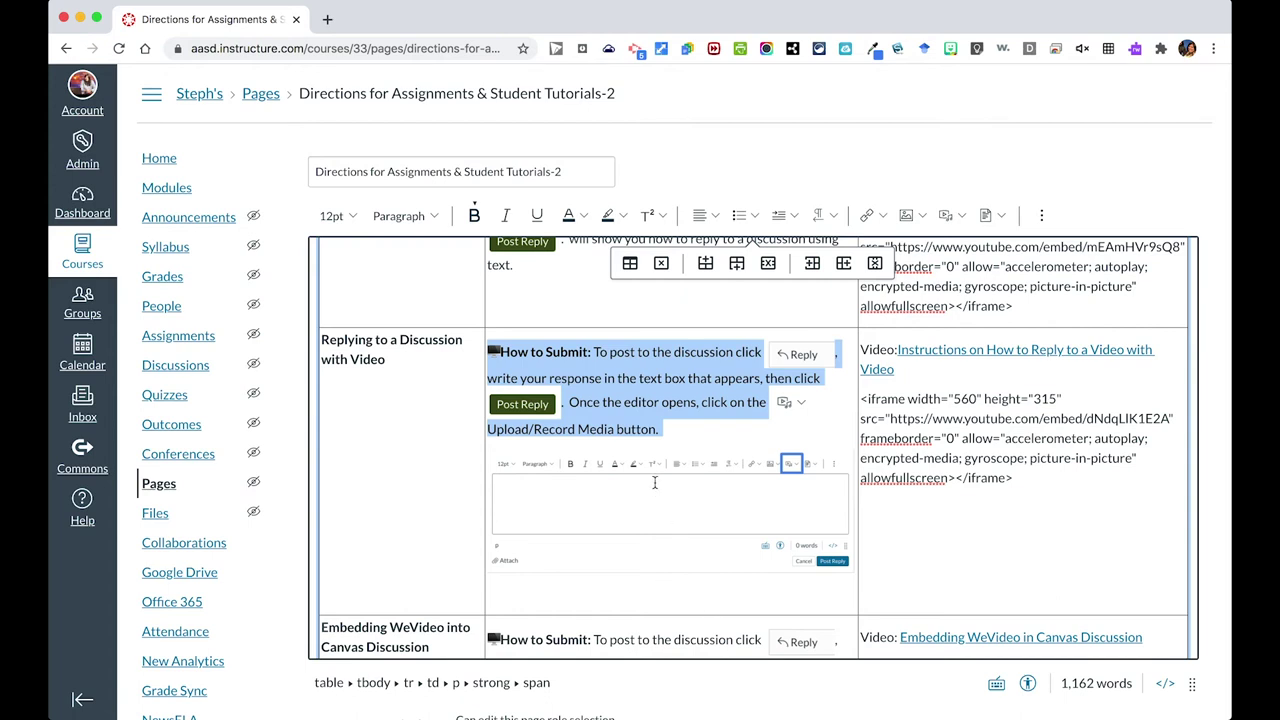
{"action": "right_click", "coordinate": [645, 412]}
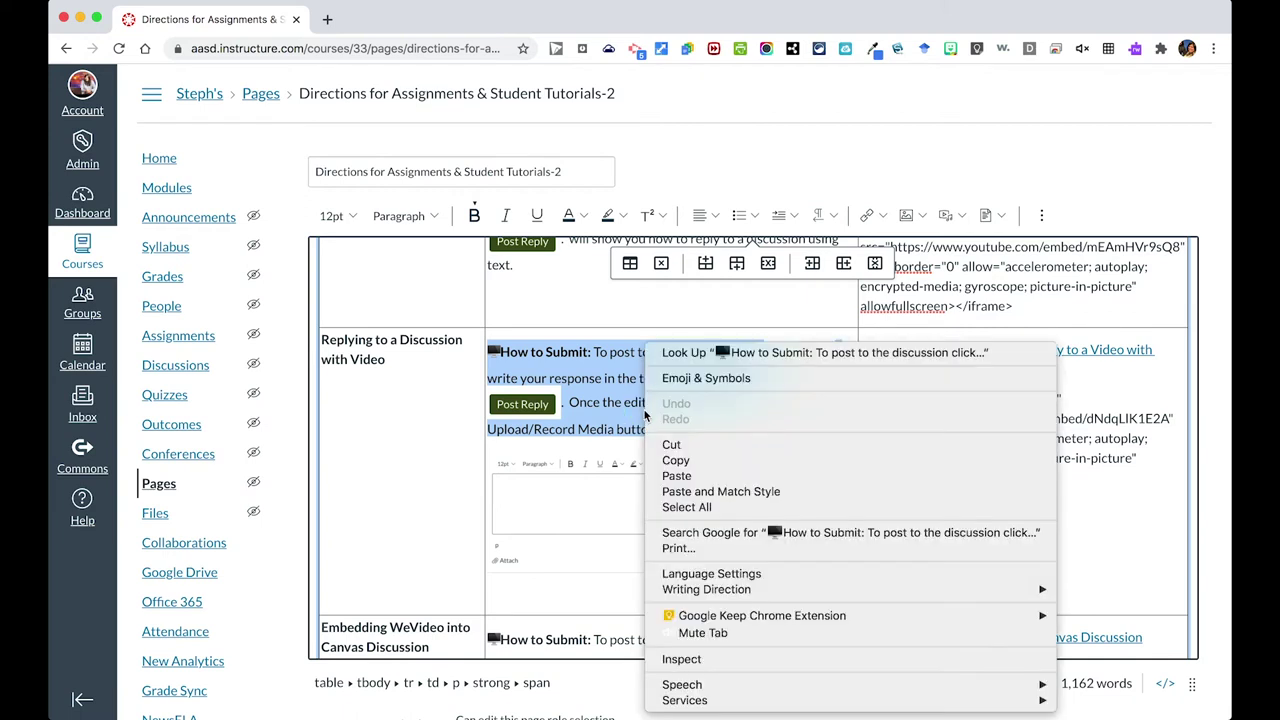
{"action": "left_click", "coordinate": [669, 466]}
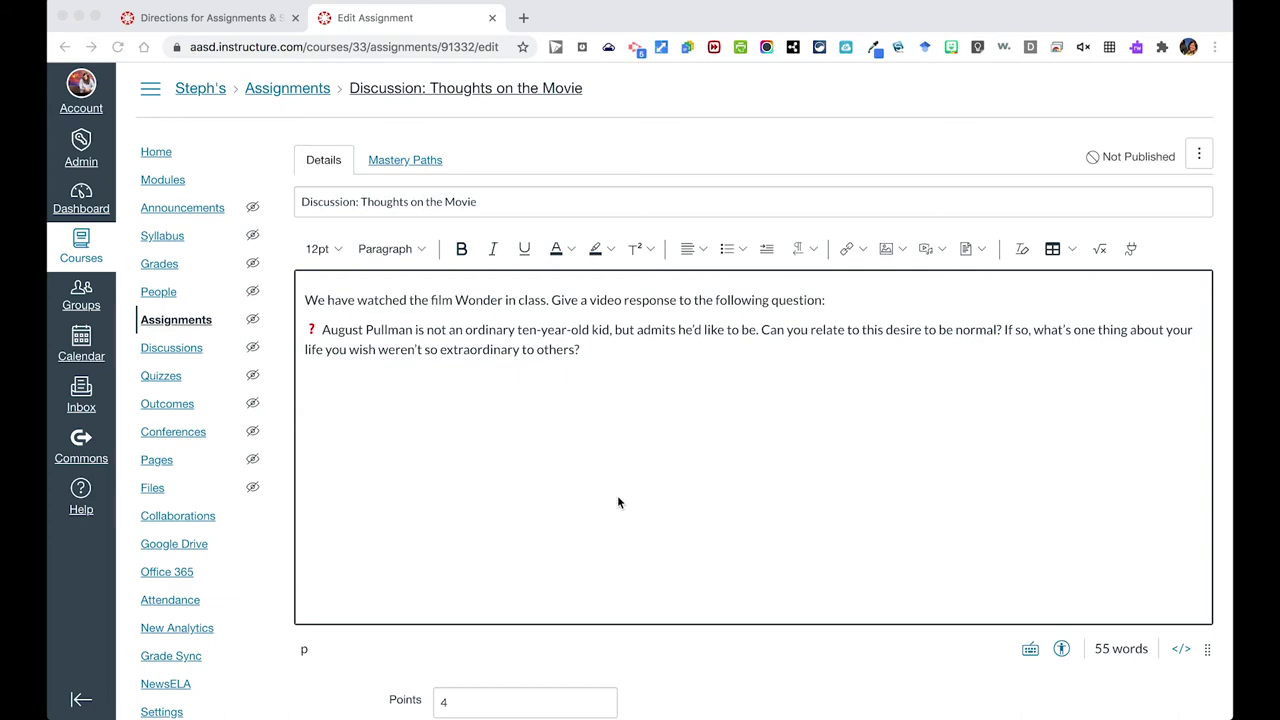
- Paste the How to Submit directions below the movie question, separated by a blank line
{"action": "left_click", "coordinate": [620, 384]}
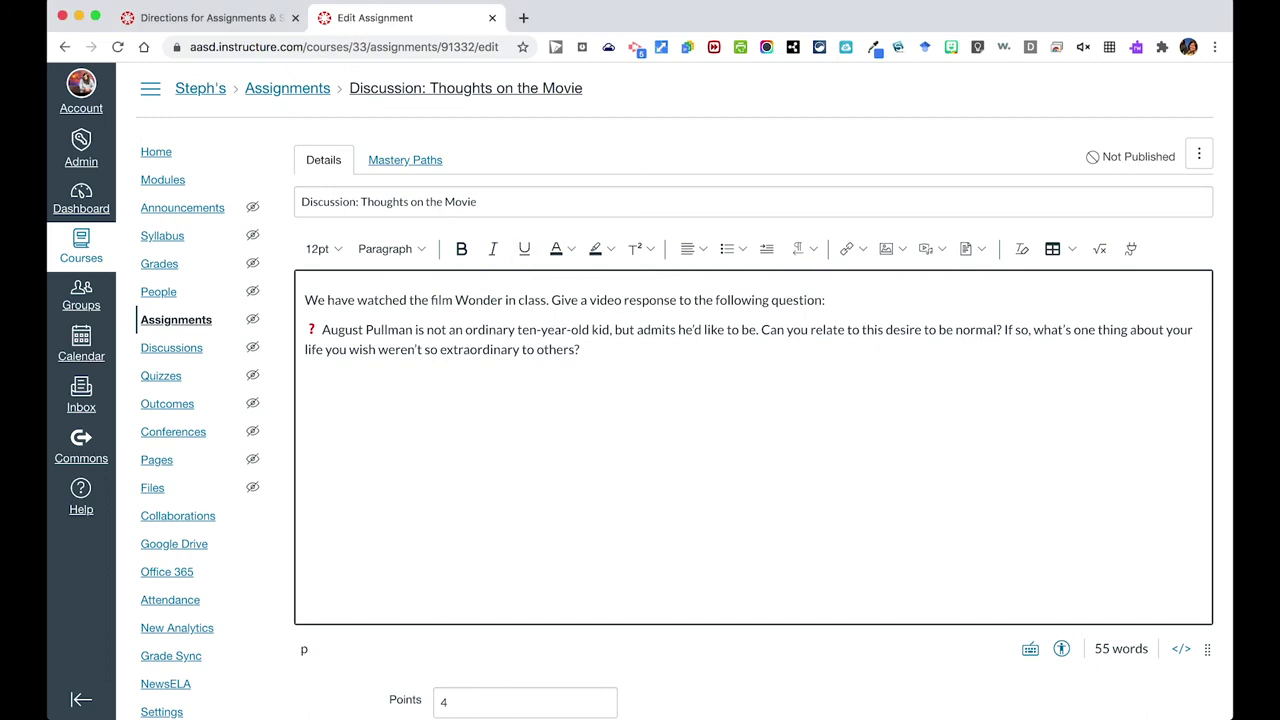
{"action": "key", "text": "super+v"}
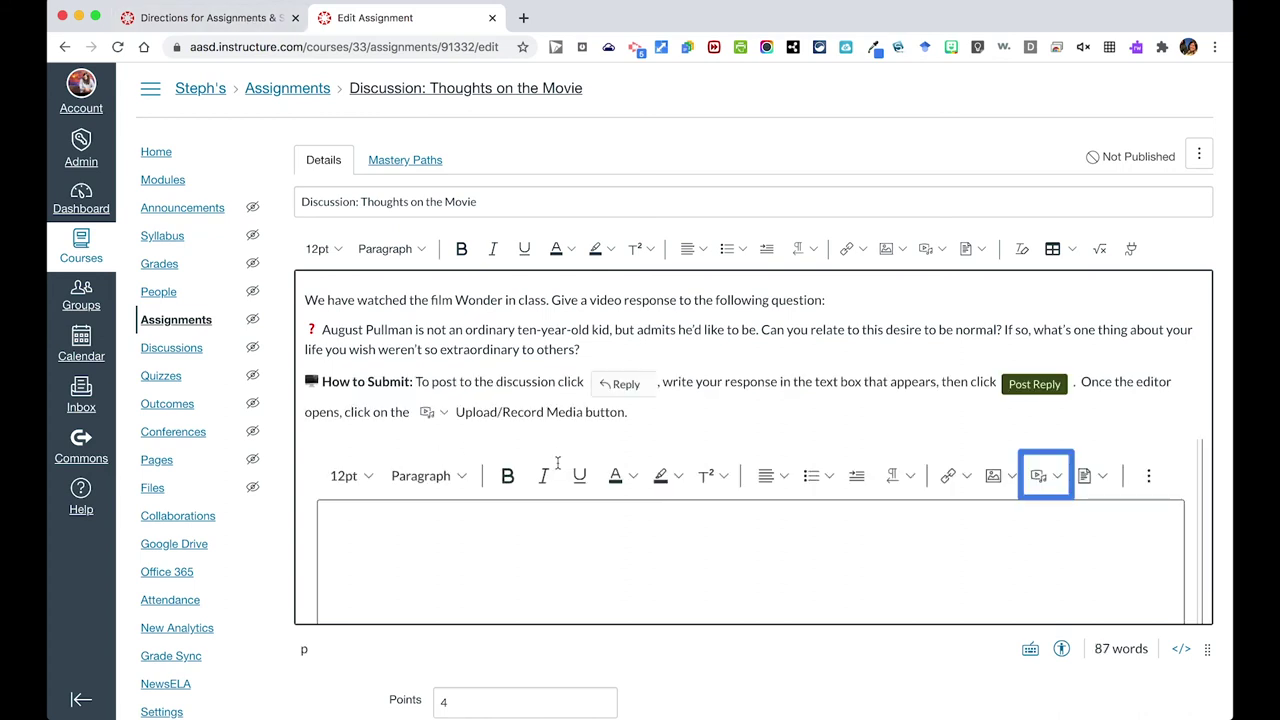
{"action": "left_click", "coordinate": [620, 349]}
{"action": "key", "text": "Return"}
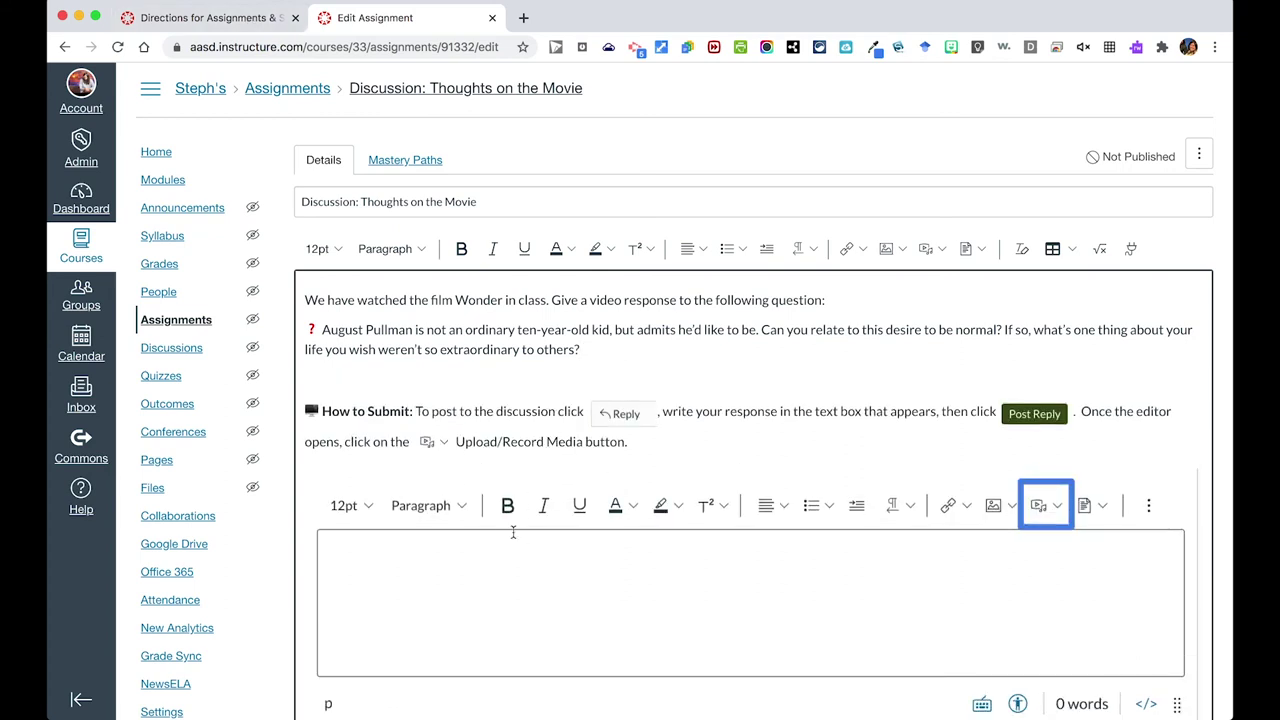
- Shrink the pasted reply-editor screenshot to roughly half size
{"action": "left_click", "coordinate": [514, 532]}
{"action": "scroll", "coordinate": [352, 657], "scroll_direction": "down", "scroll_amount": 2}
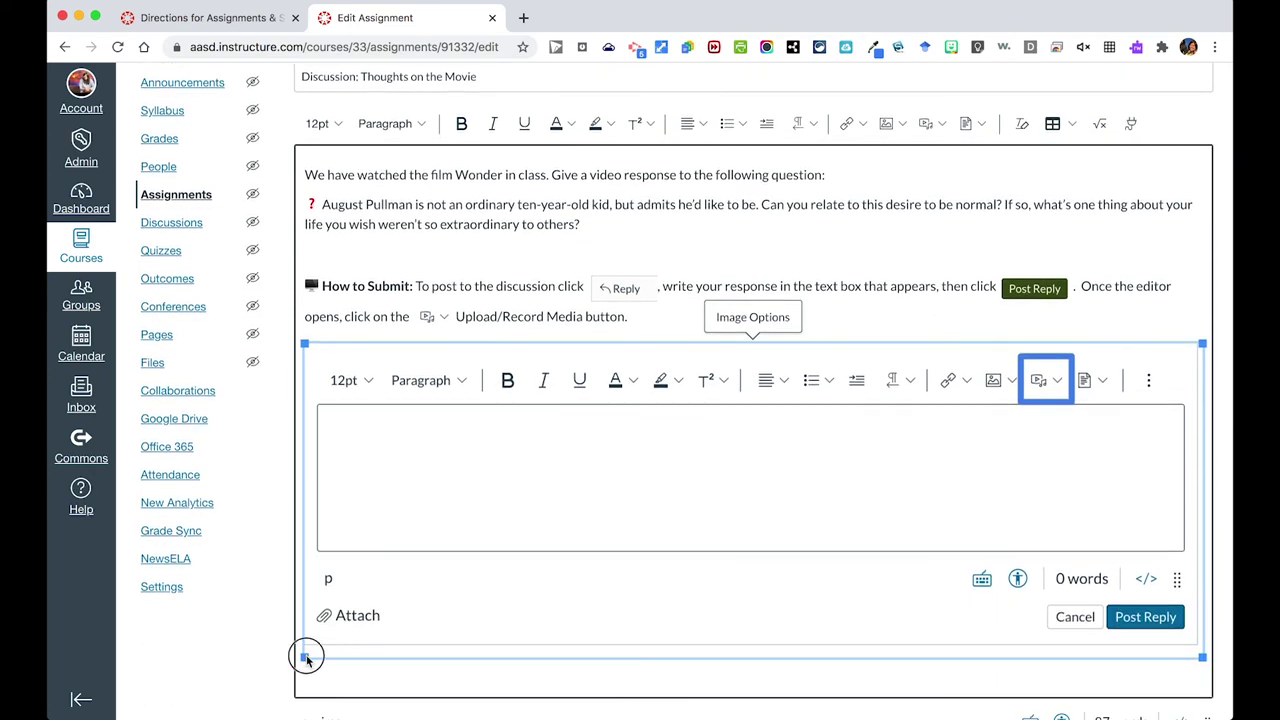
{"action": "left_click_drag", "start_coordinate": [291, 651], "coordinate": [683, 435]}
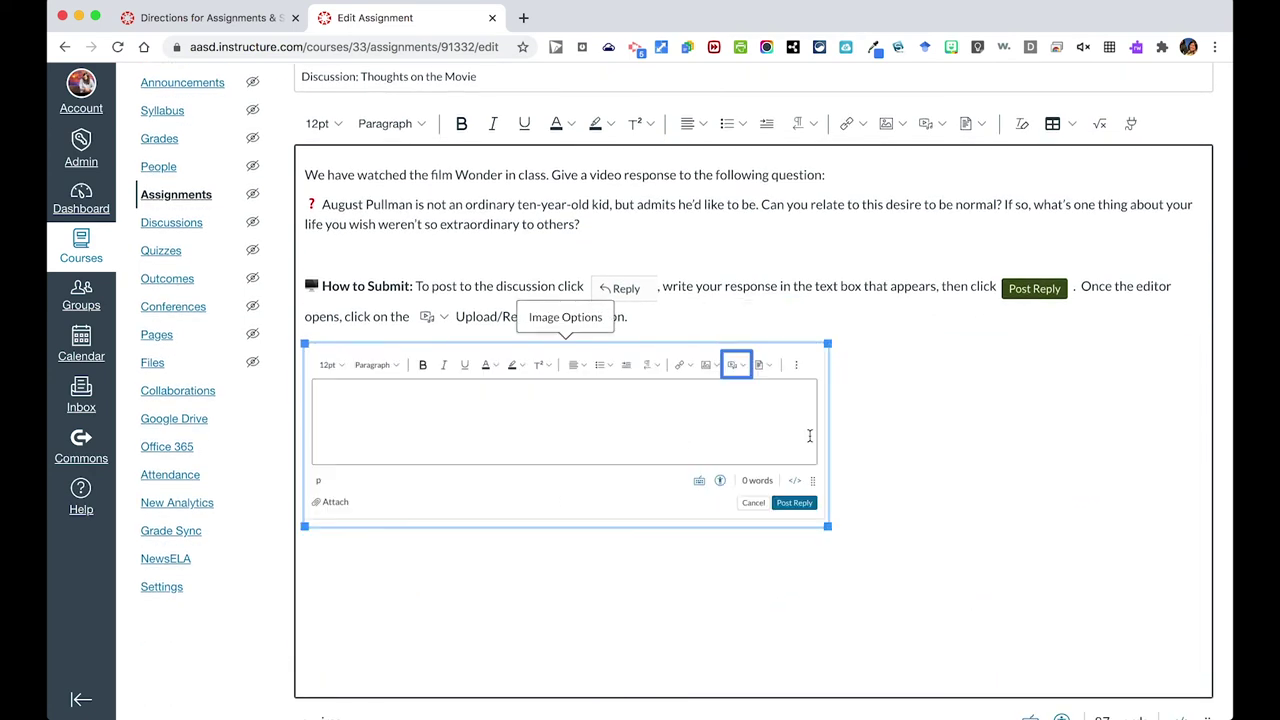
{"action": "left_click", "coordinate": [866, 488]}
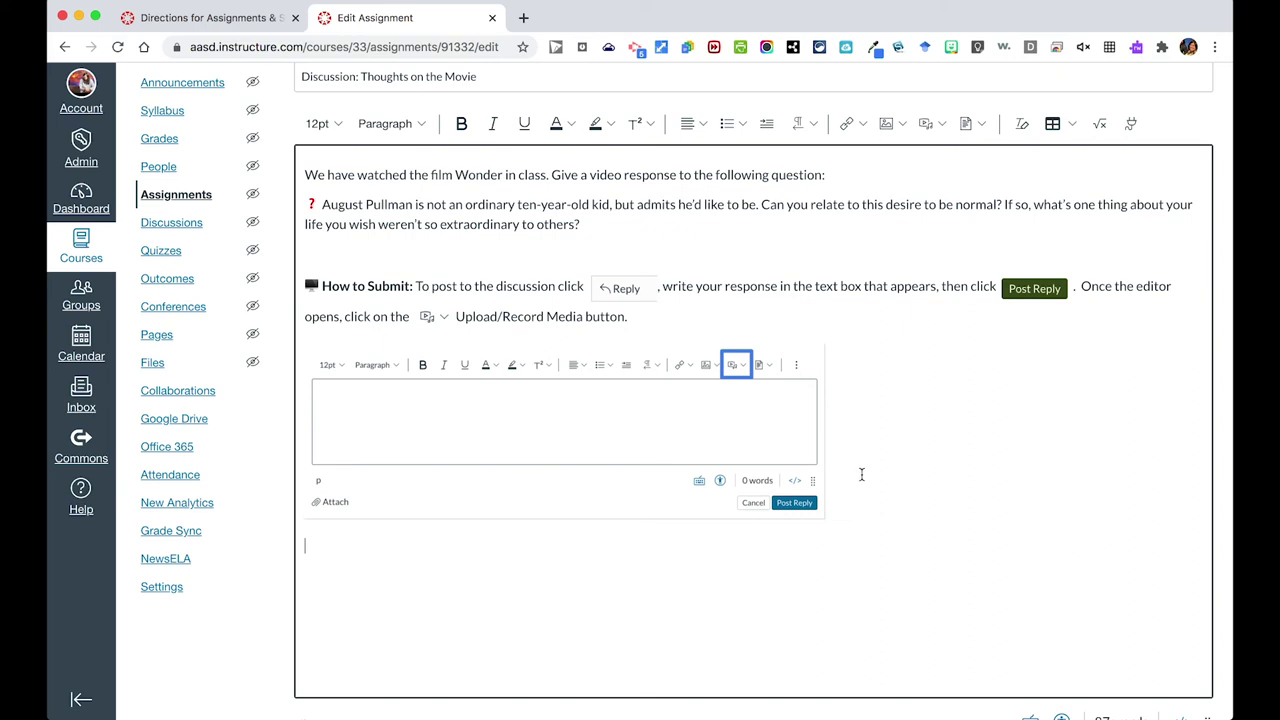
- Copy the Video row's YouTube iframe embed code from the Directions page, then return to the assignment
{"action": "left_click", "coordinate": [246, 18]}
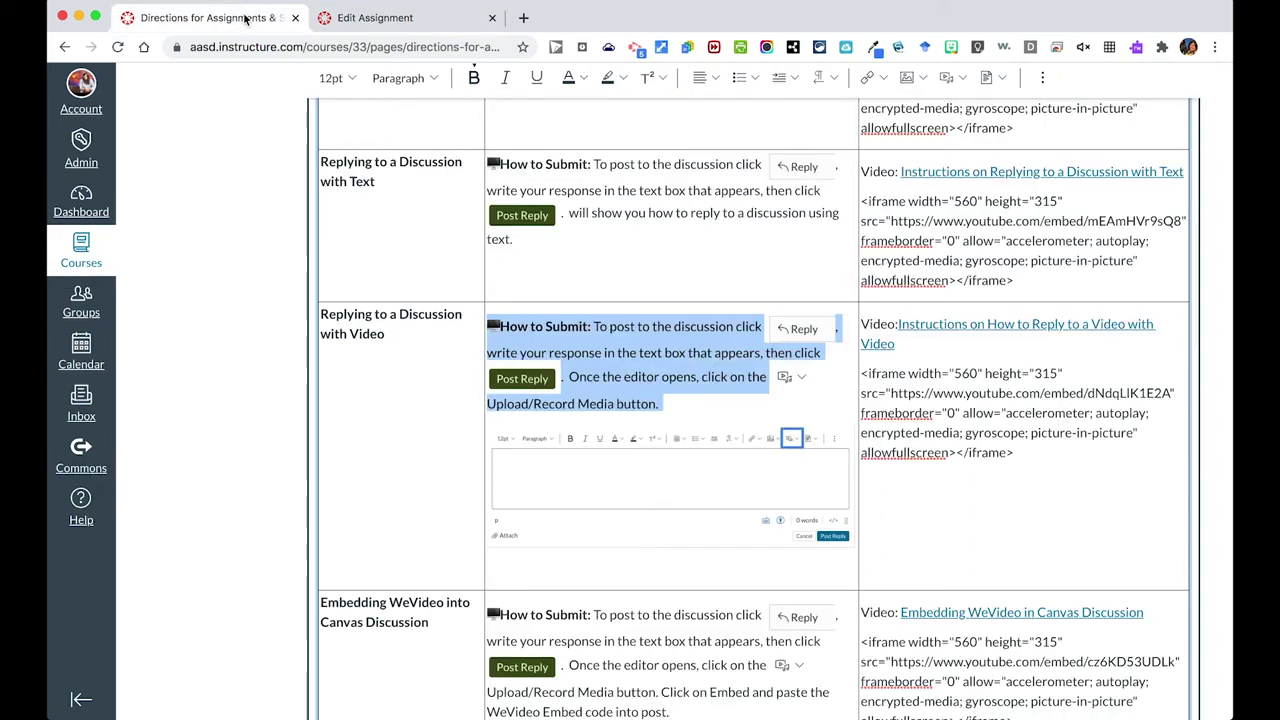
{"action": "left_click_drag", "start_coordinate": [899, 324], "coordinate": [903, 340]}
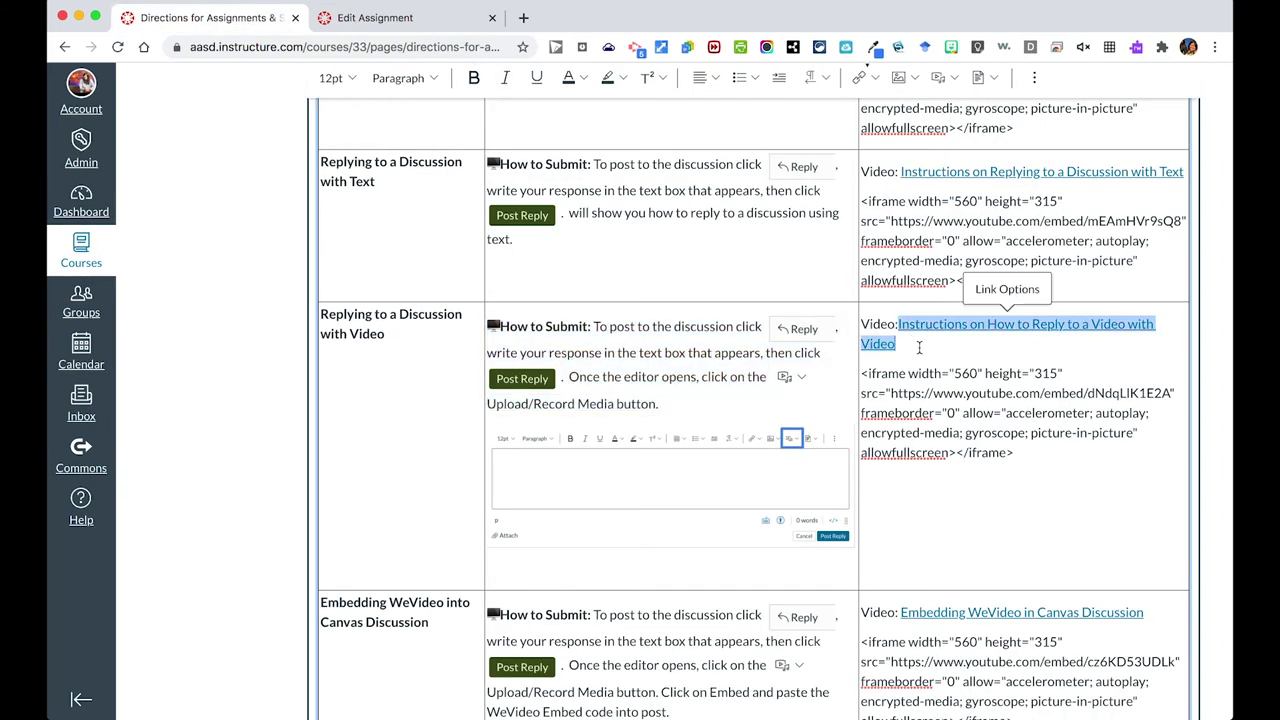
{"action": "left_click", "coordinate": [868, 324]}
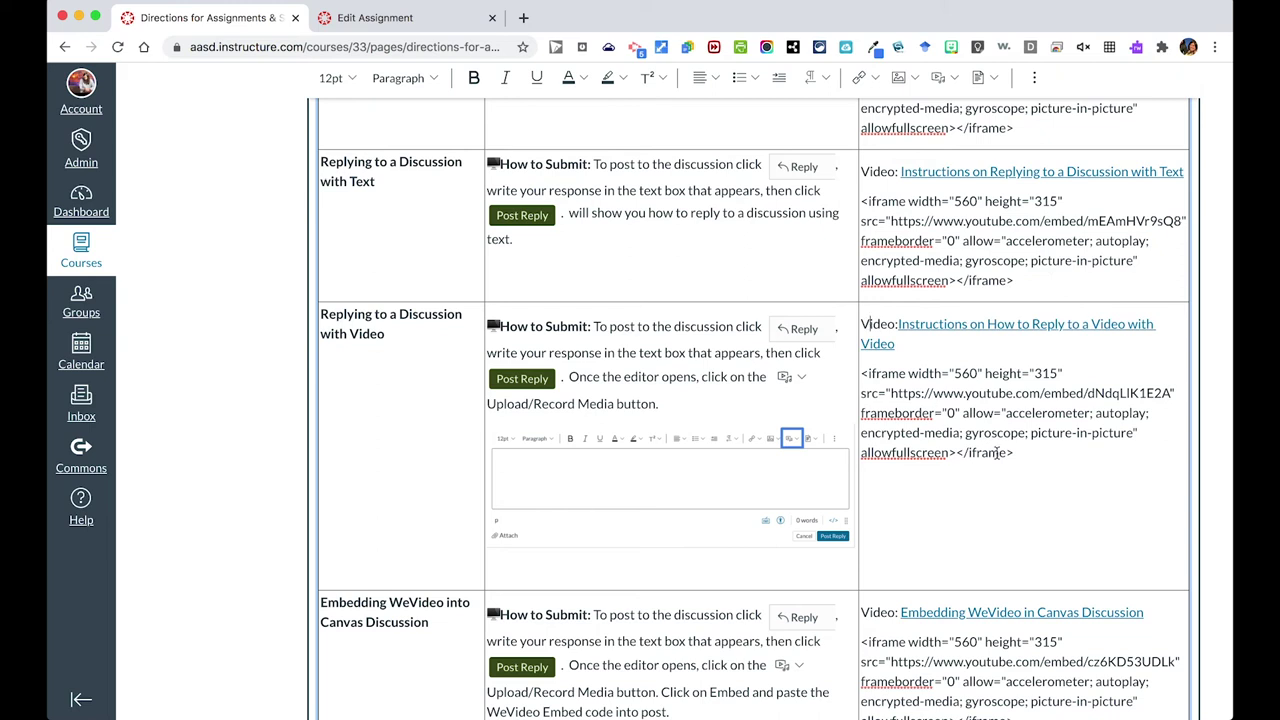
{"action": "left_click_drag", "start_coordinate": [1014, 452], "coordinate": [861, 373]}
{"action": "key", "text": "super+c"}
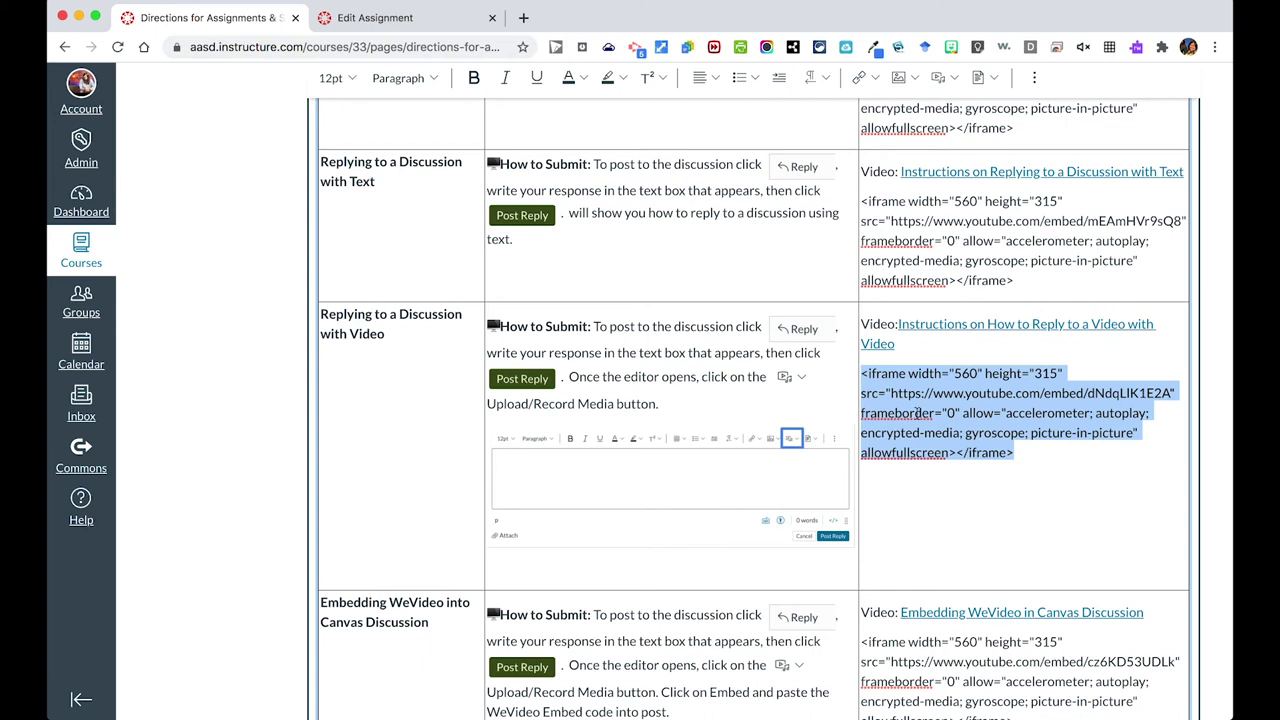
{"action": "left_click", "coordinate": [432, 22]}
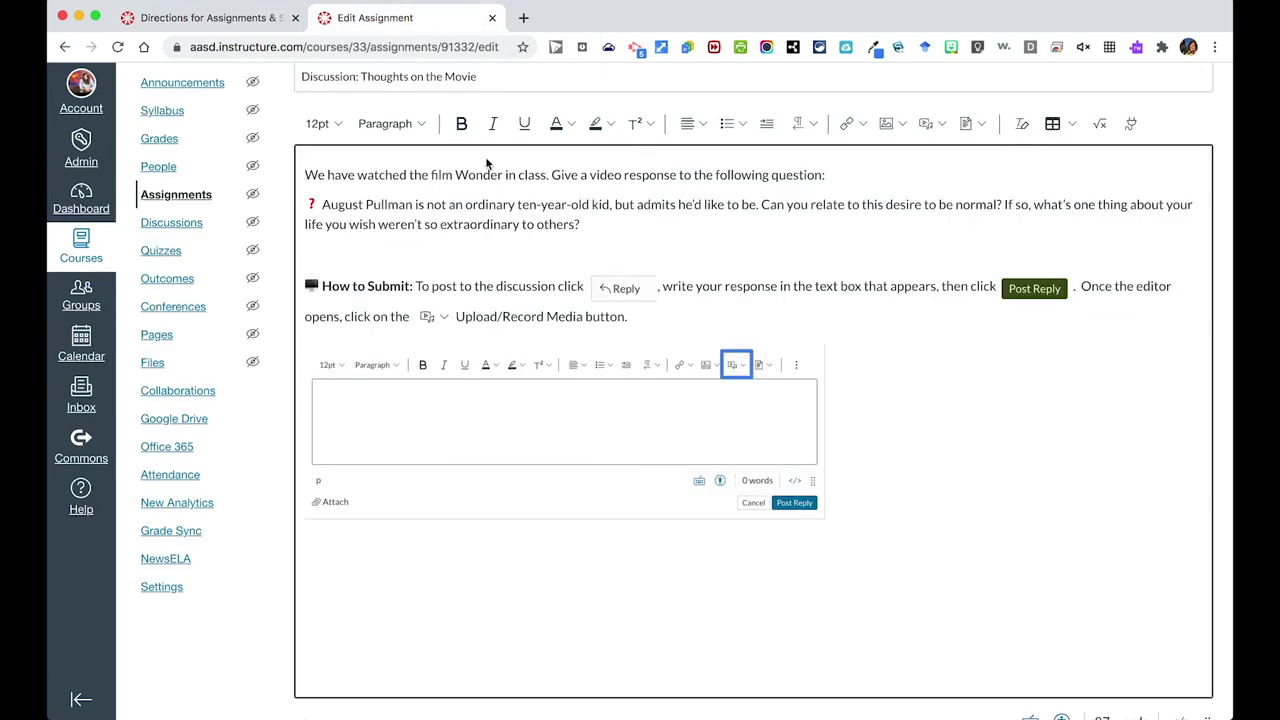
{"action": "left_click", "coordinate": [777, 557]}
- Embed the 'Canvas Discussion Board Video Response' YouTube video by pasting its iframe code
{"action": "left_click", "coordinate": [941, 125]}
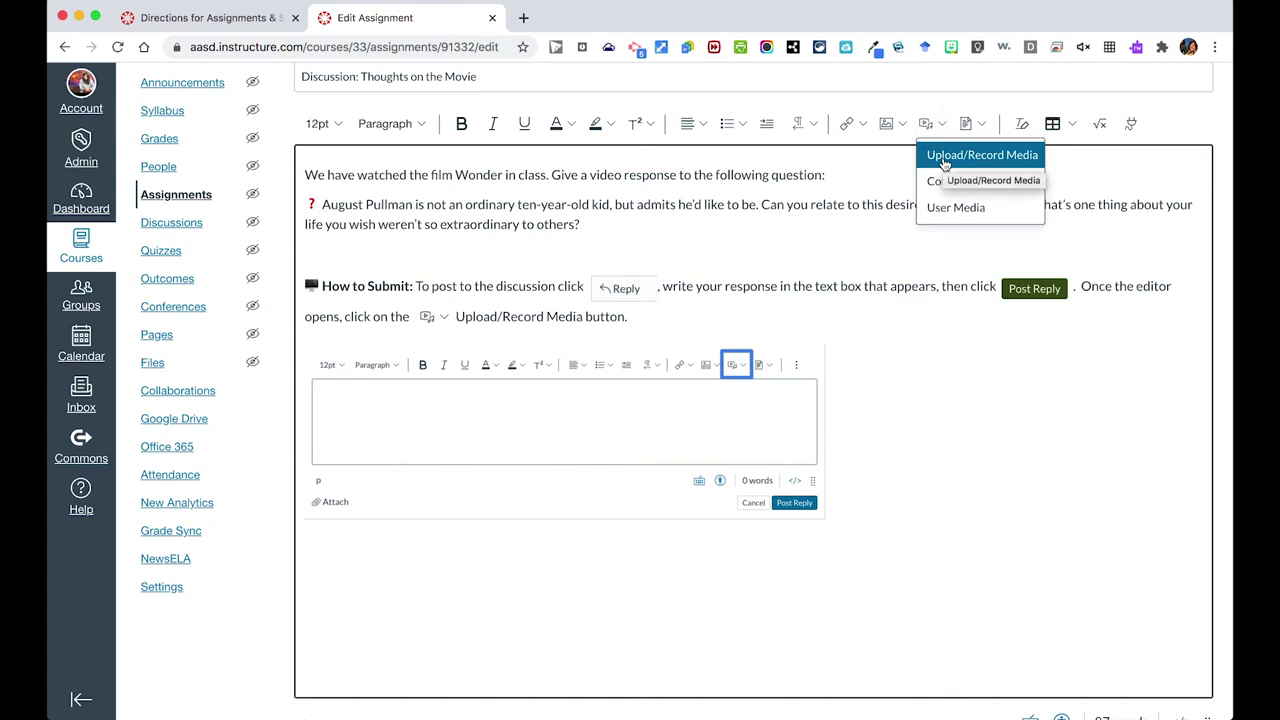
{"action": "left_click", "coordinate": [943, 158]}
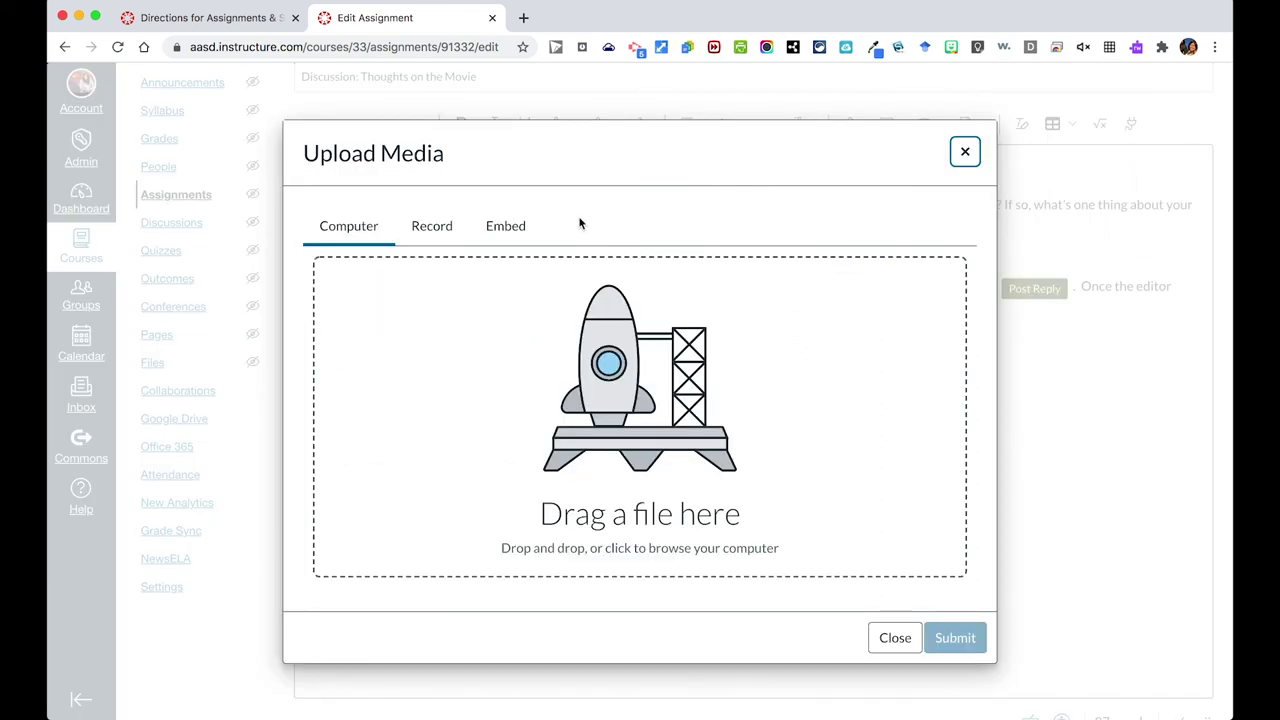
{"action": "left_click", "coordinate": [520, 226]}
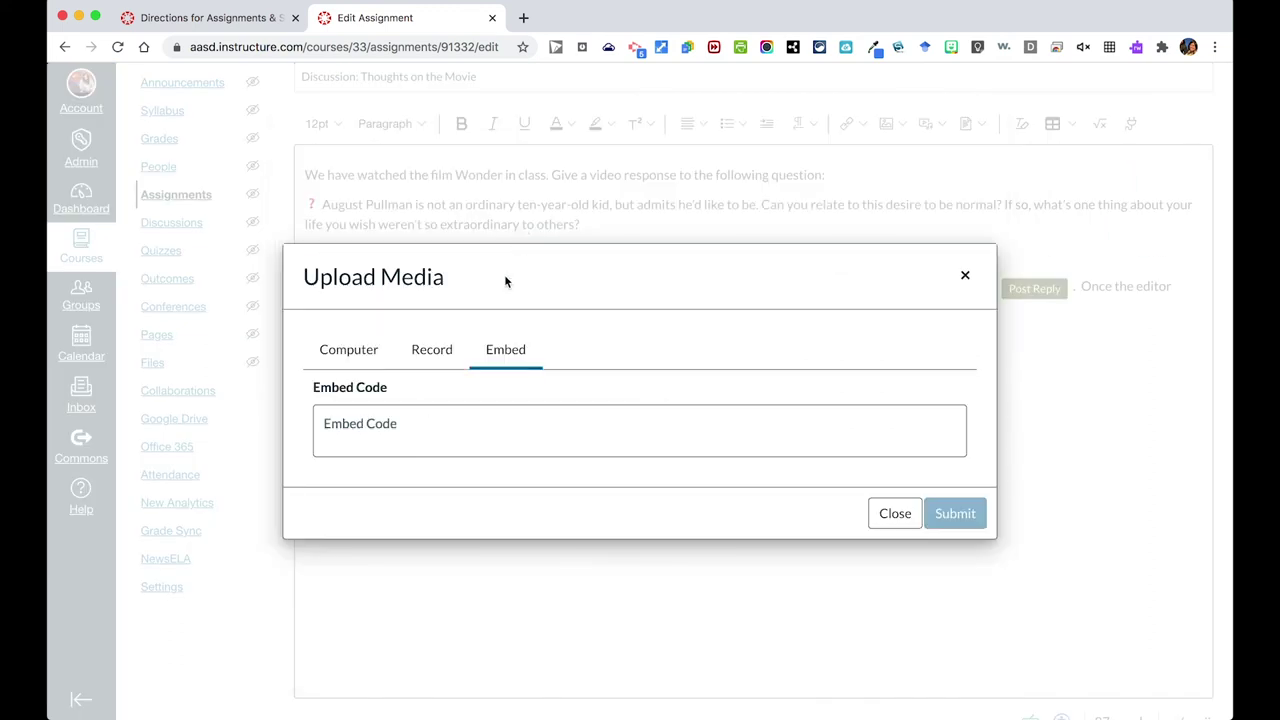
{"action": "left_click", "coordinate": [417, 424]}
{"action": "key", "text": "super+v"}
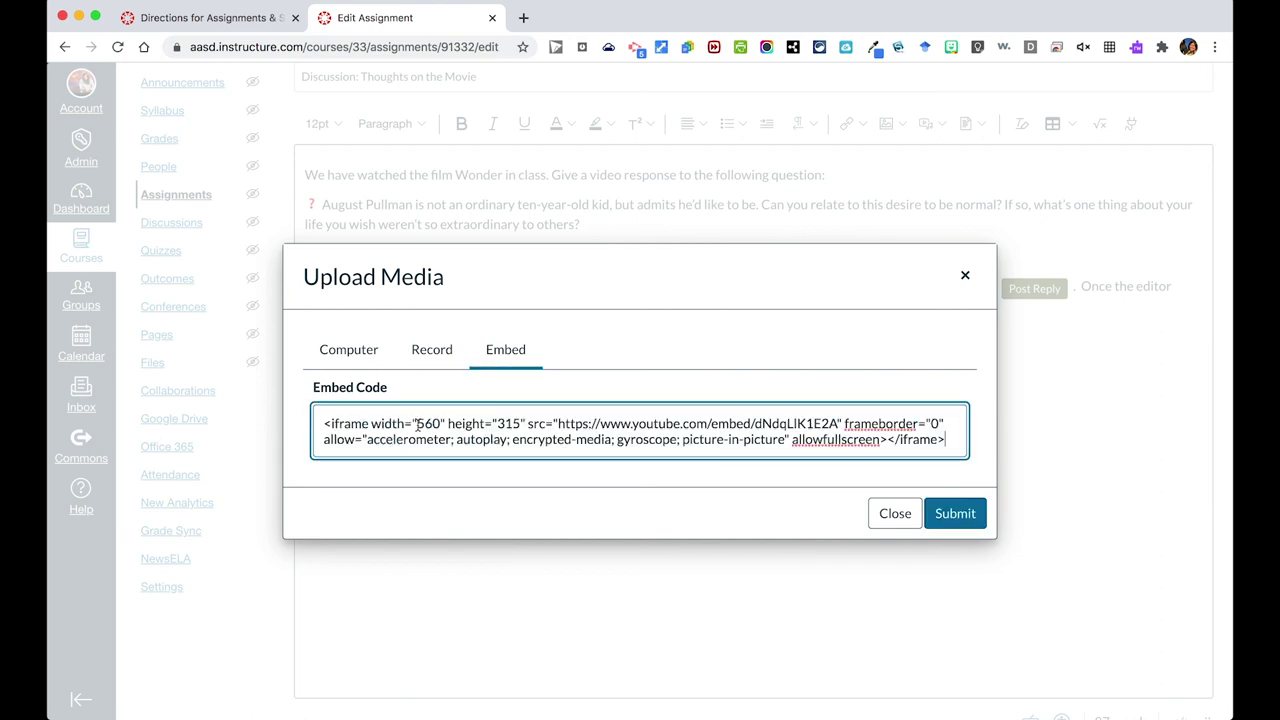
{"action": "left_click", "coordinate": [955, 514]}
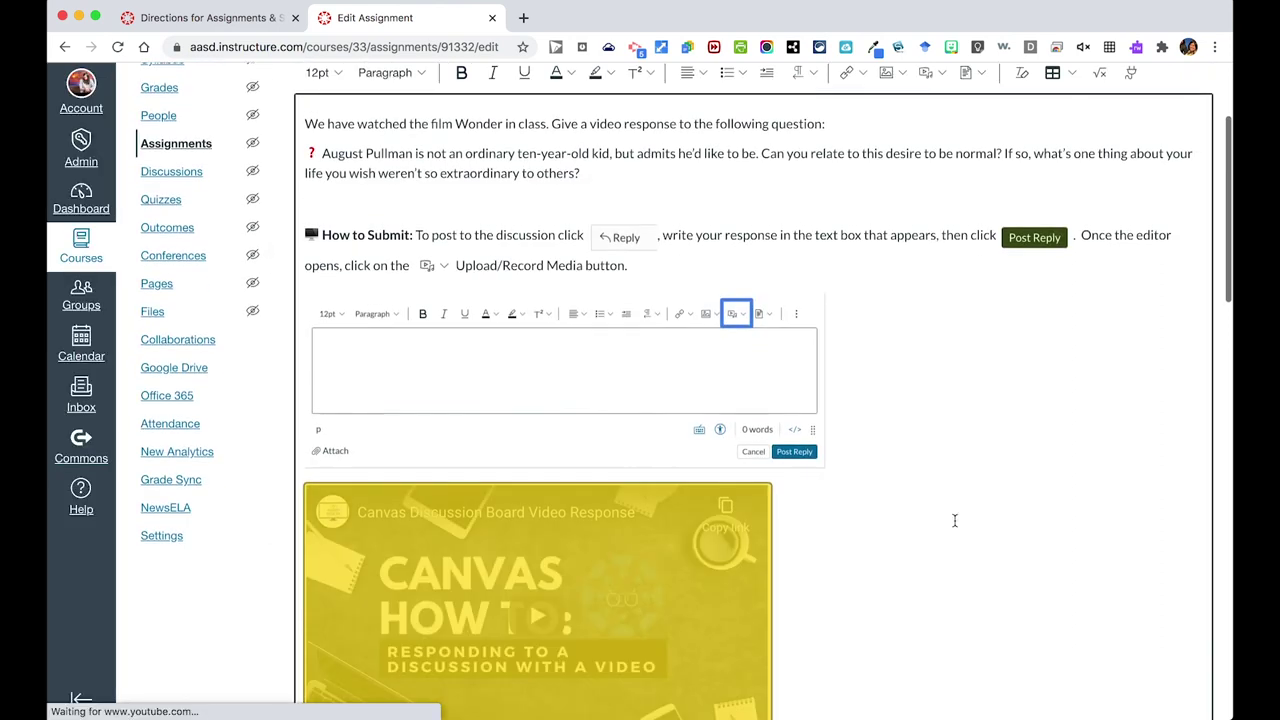
- Save the 'Discussion: Thoughts on the Movie' assignment, leaving it unpublished
{"action": "scroll", "coordinate": [955, 520], "scroll_direction": "down", "scroll_amount": 3}
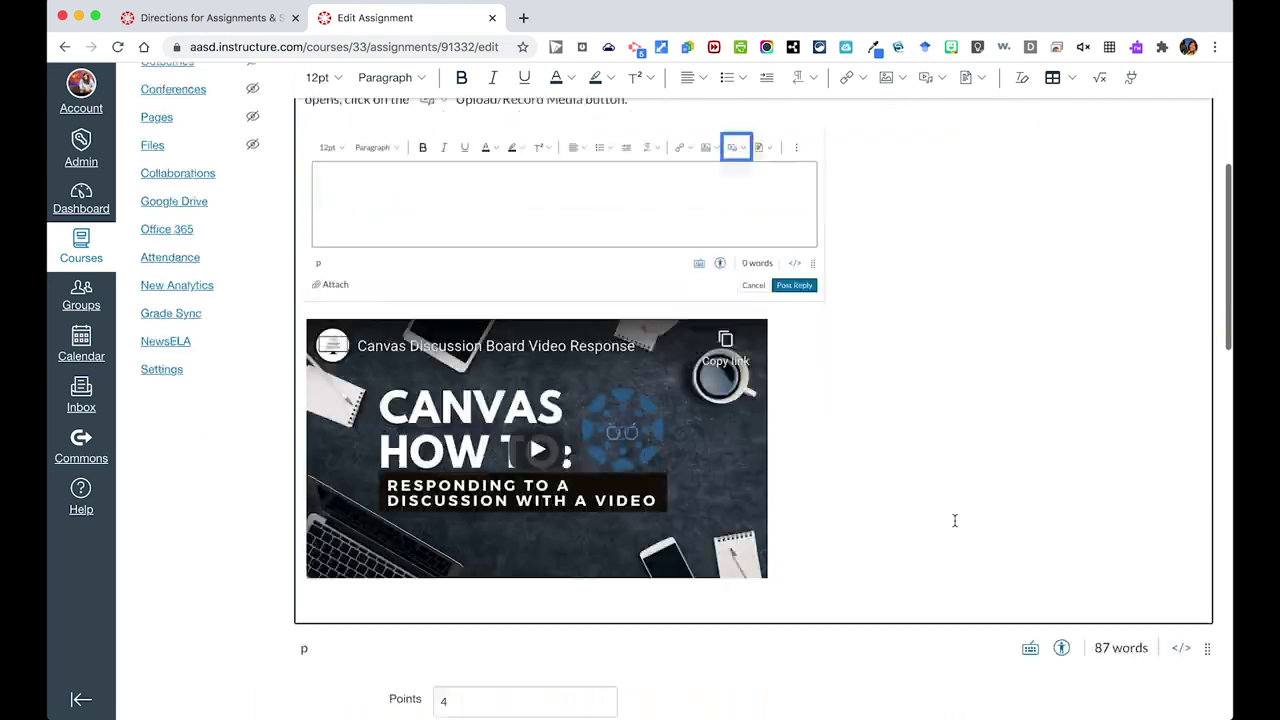
{"action": "scroll", "coordinate": [1051, 615], "scroll_direction": "down", "scroll_amount": 7}
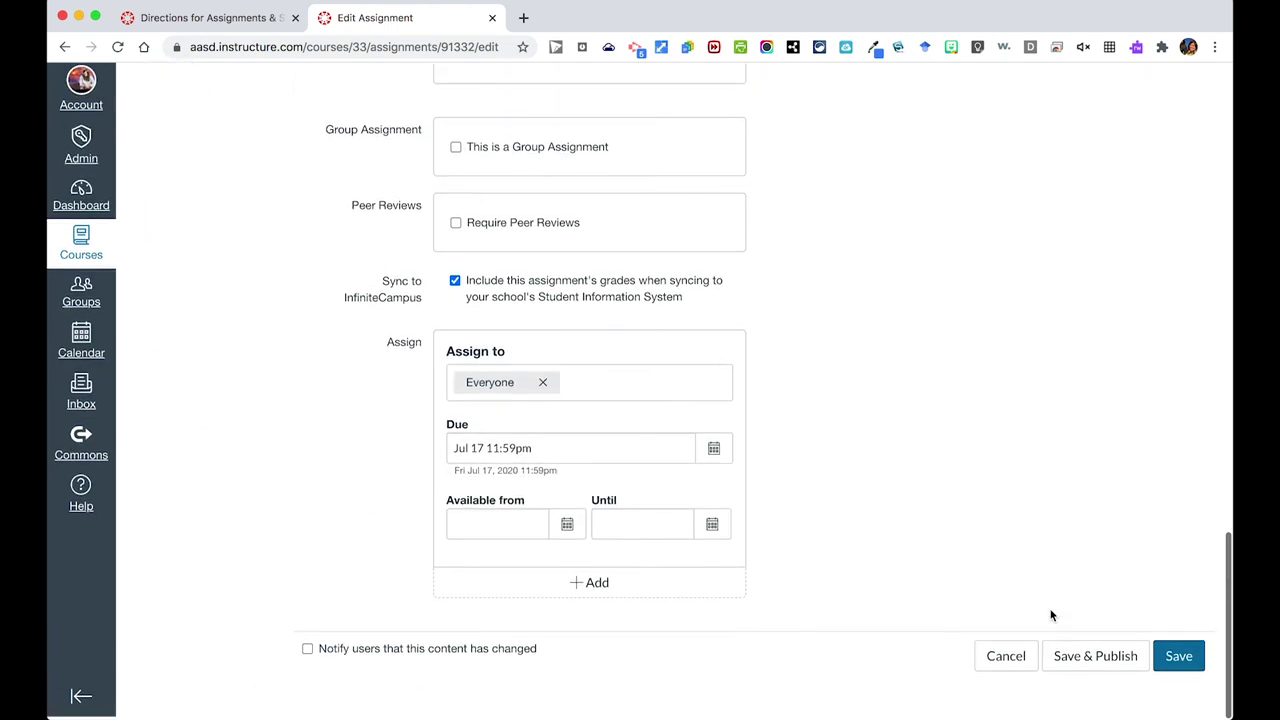
{"action": "left_click", "coordinate": [1182, 656]}
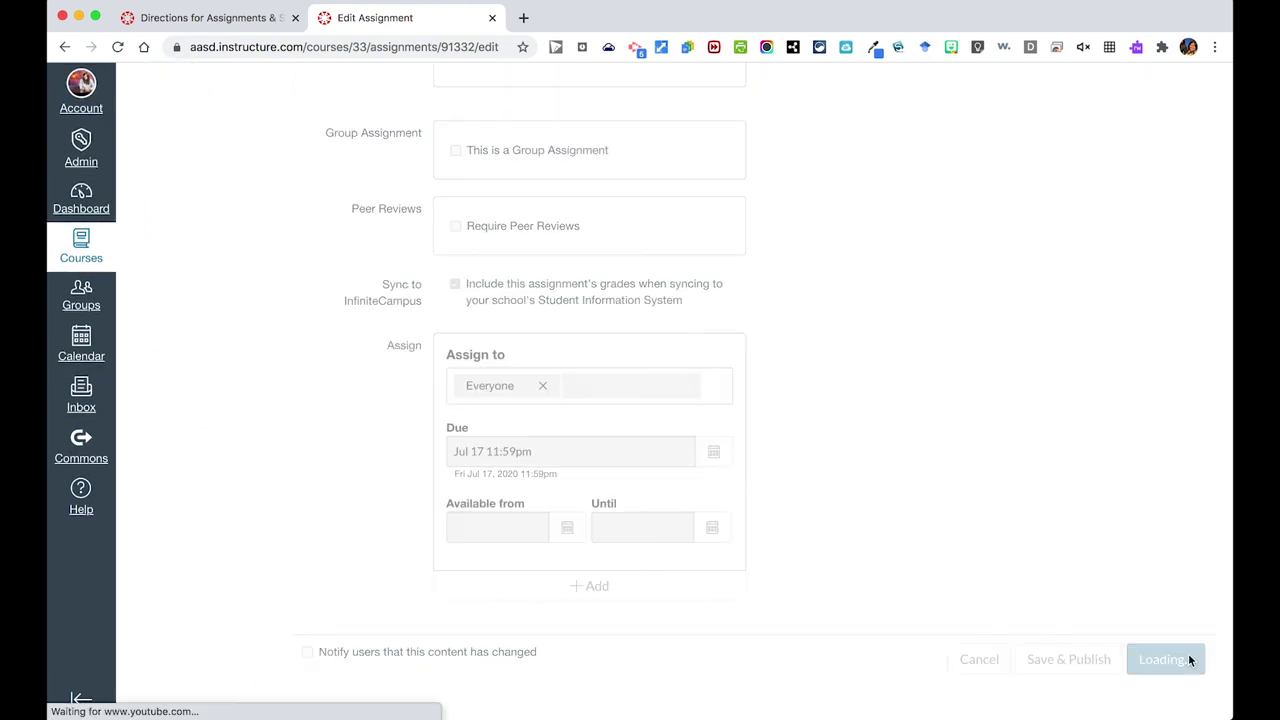